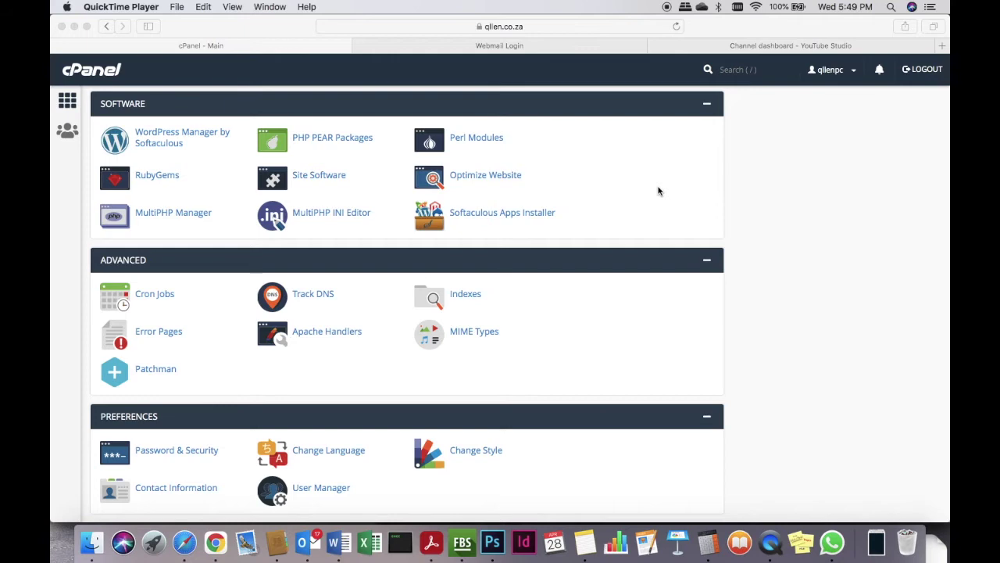
Step: Open the Softaculous Apps Installer from the Software section of cPanel
scroll(654, 228, "down", 3)
scroll(657, 231, "up", 4)
scroll(656, 231, "up", 5)
scroll(657, 231, "down", 5)
scroll(657, 229, "up", 5)
scroll(657, 230, "down", 9)
scroll(657, 230, "up", 2)
scroll(656, 230, "up", 1)
left_click(587, 226)
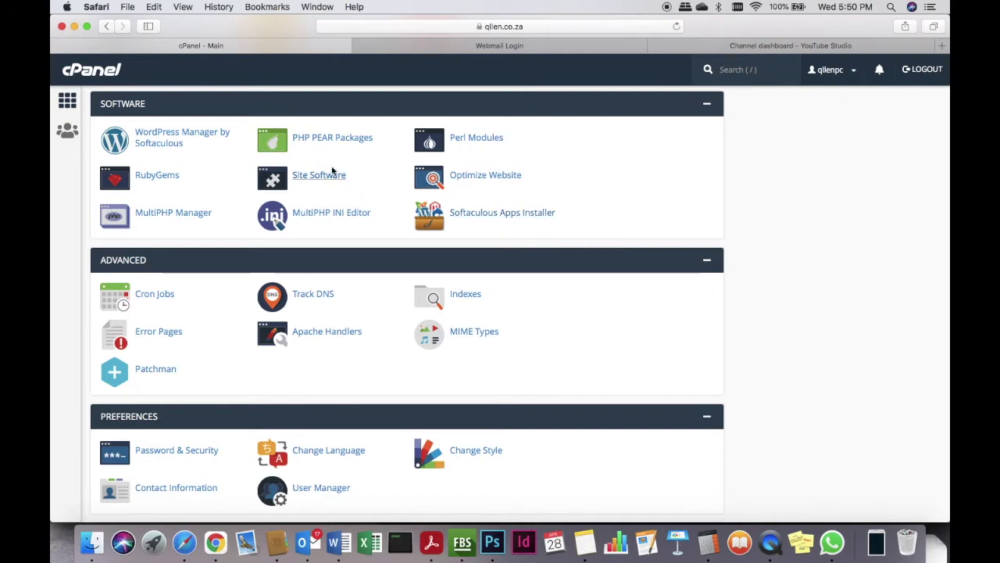
left_click(493, 220)
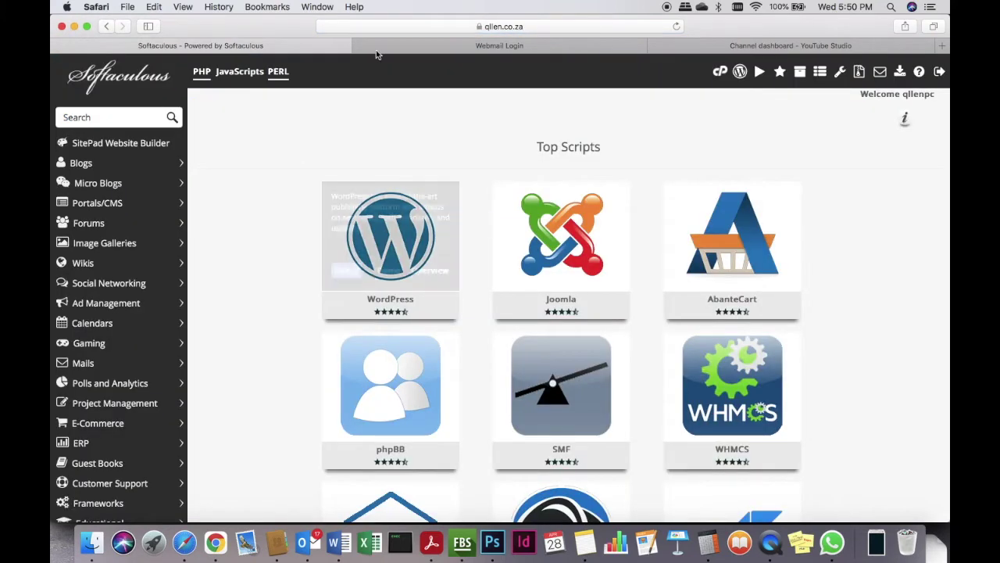
Step: Look through the top scripts and the script categories offered in Softaculous
mouse_move(591, 234)
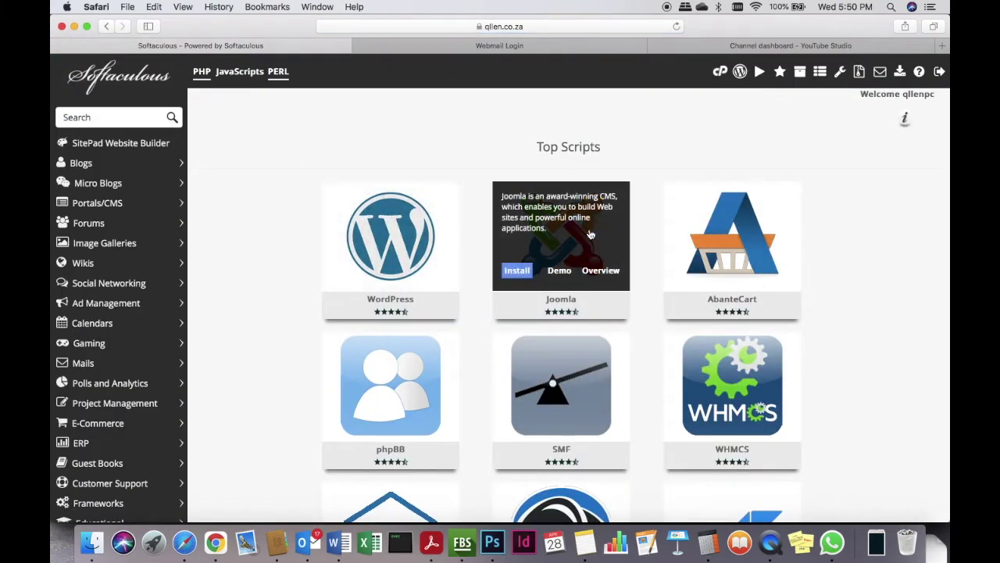
scroll(759, 328, "down", 10)
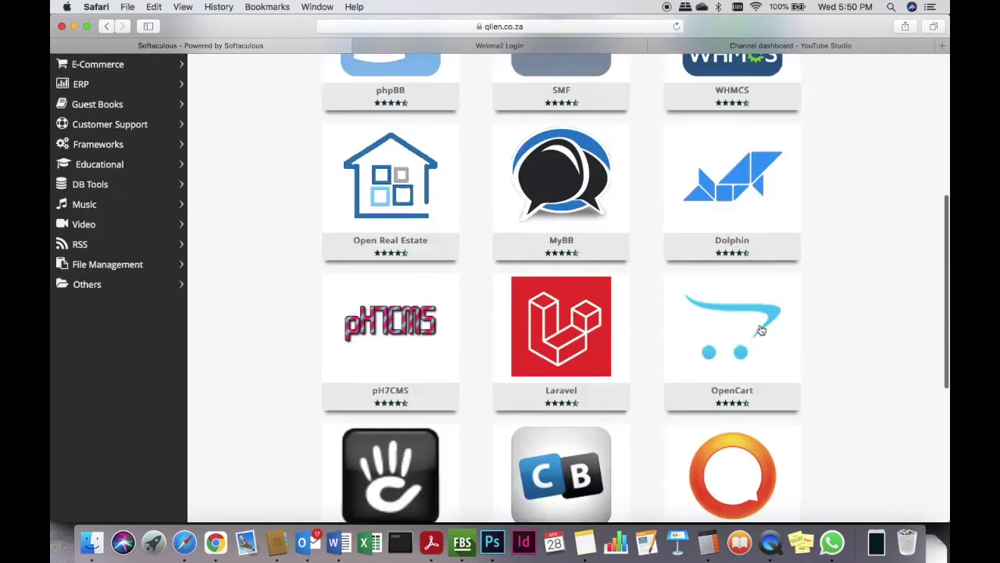
scroll(760, 329, "up", 10)
scroll(760, 329, "down", 10)
scroll(760, 329, "up", 15)
scroll(760, 328, "up", 2)
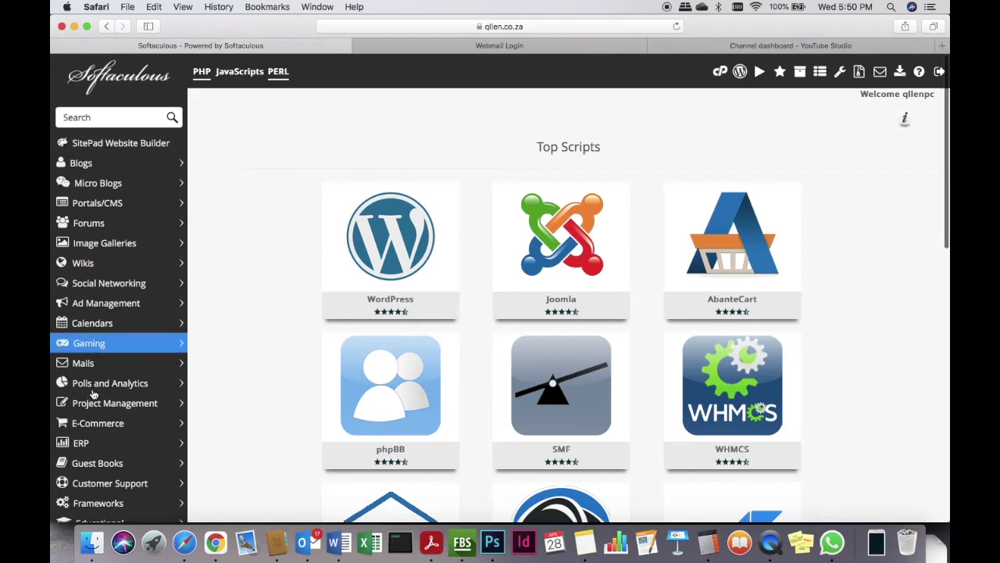
scroll(89, 408, "down", 5)
scroll(92, 406, "up", 3)
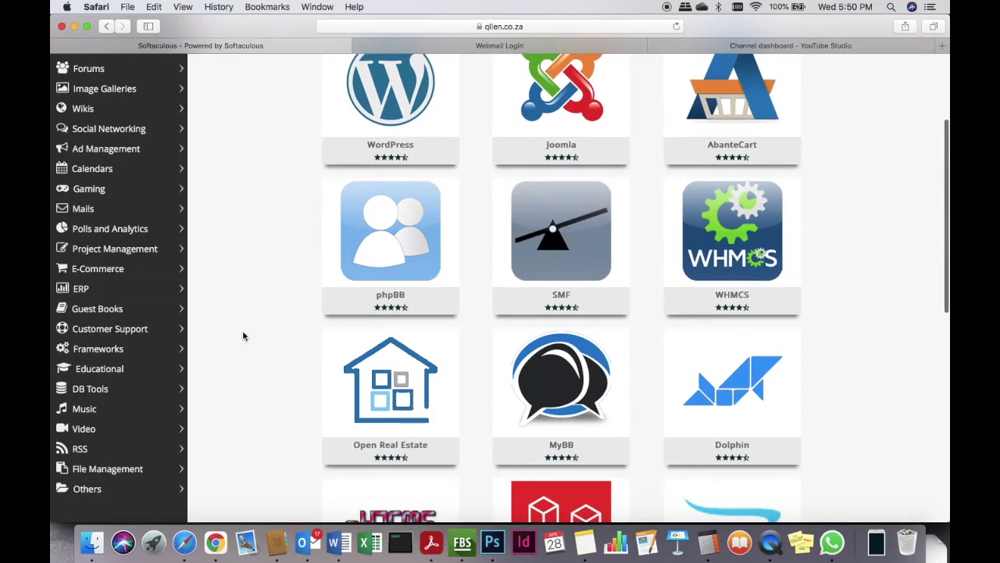
scroll(243, 336, "up", 3)
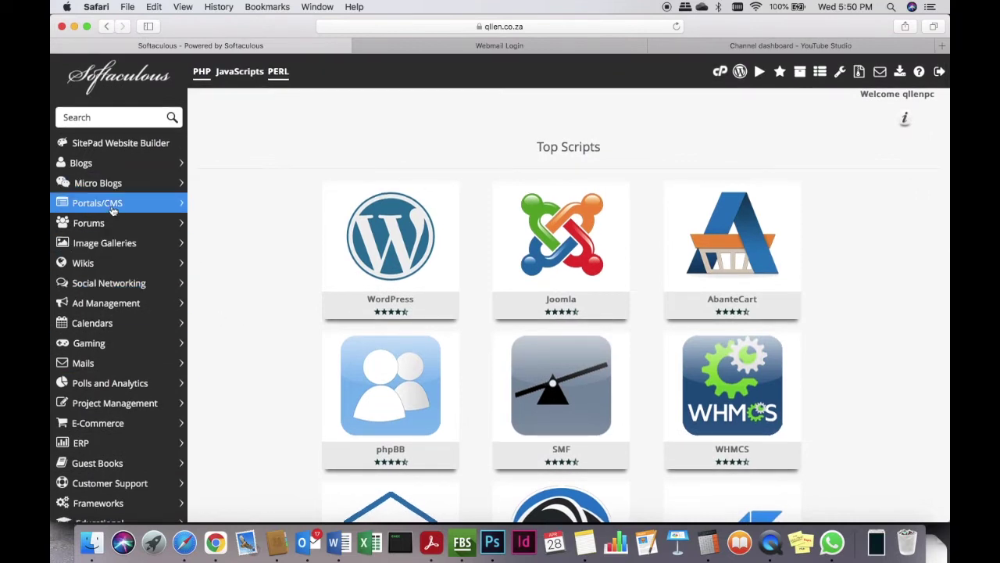
scroll(148, 389, "down", 5)
scroll(151, 346, "up", 5)
Step: Open the WordPress installation form and choose 5.7.1 as the version to install
mouse_move(389, 222)
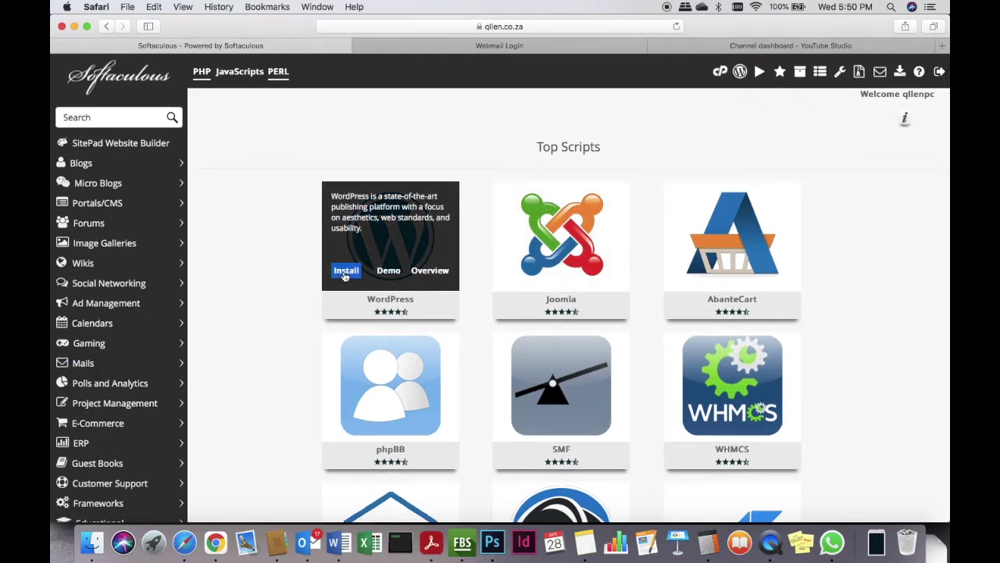
left_click(345, 270)
scroll(351, 270, "down", 8)
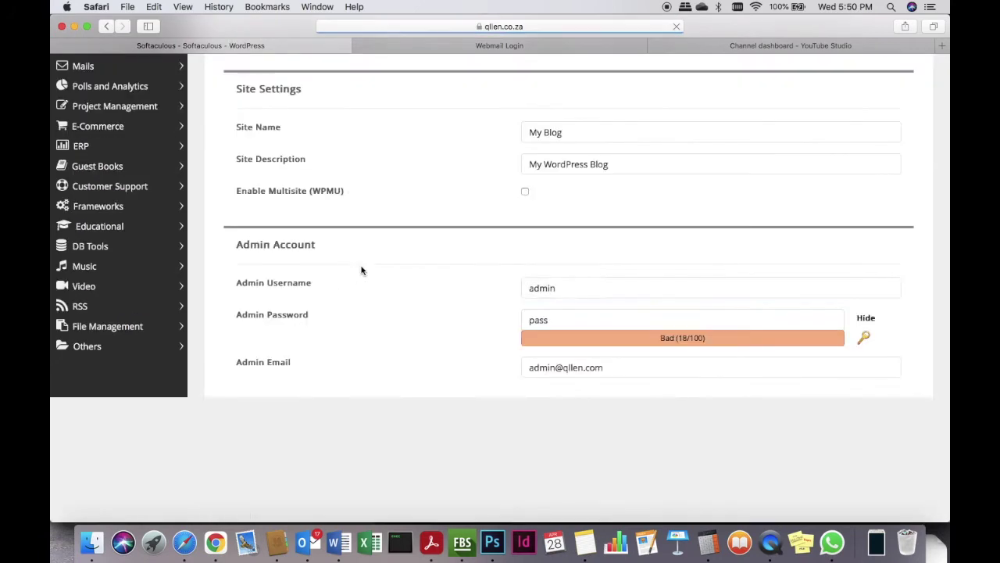
double_click(561, 289)
scroll(562, 293, "up", 5)
scroll(562, 292, "down", 3)
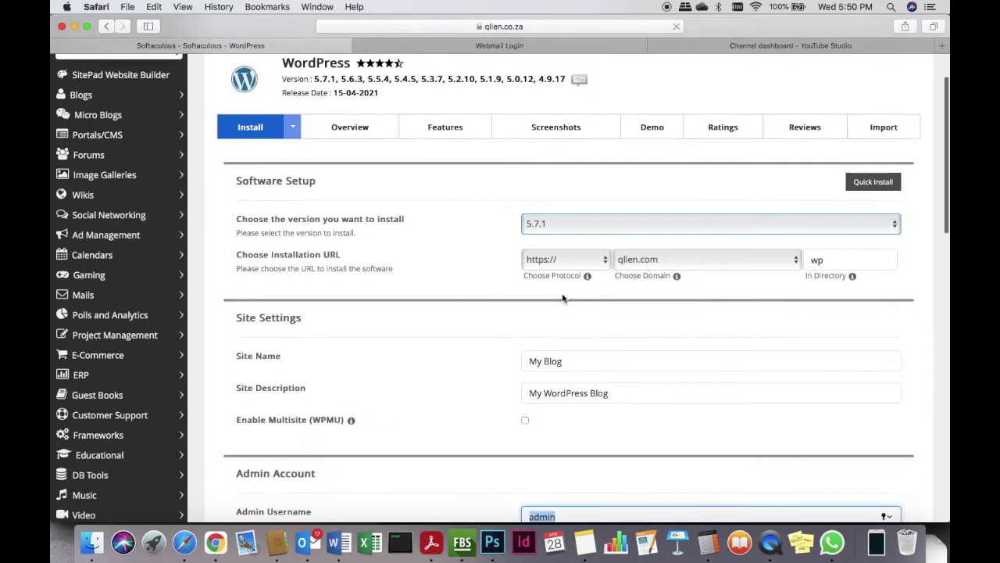
left_click(609, 200)
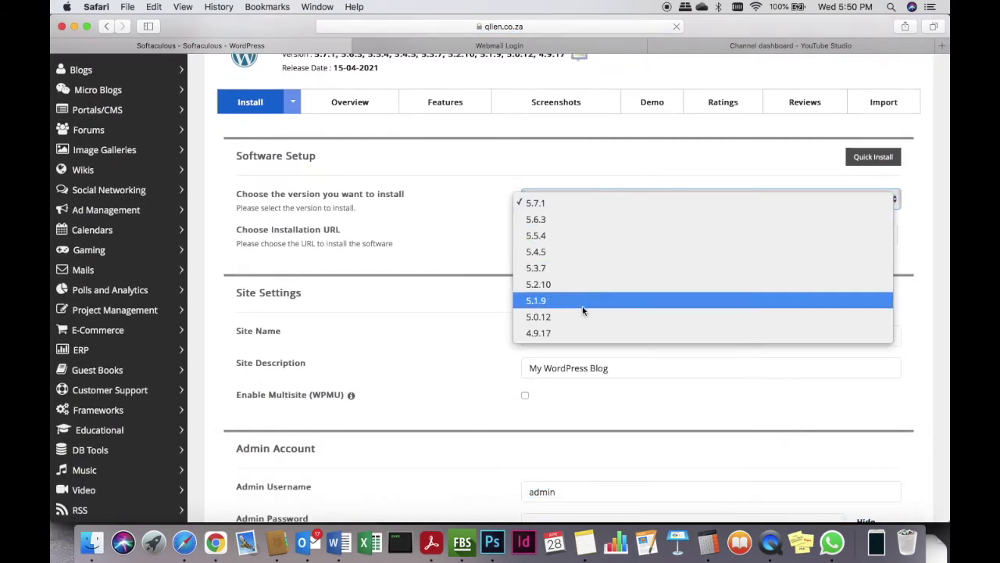
left_click(567, 202)
Step: Set the installation URL to the qllen.com domain with pp as the directory
scroll(589, 317, "down", 2)
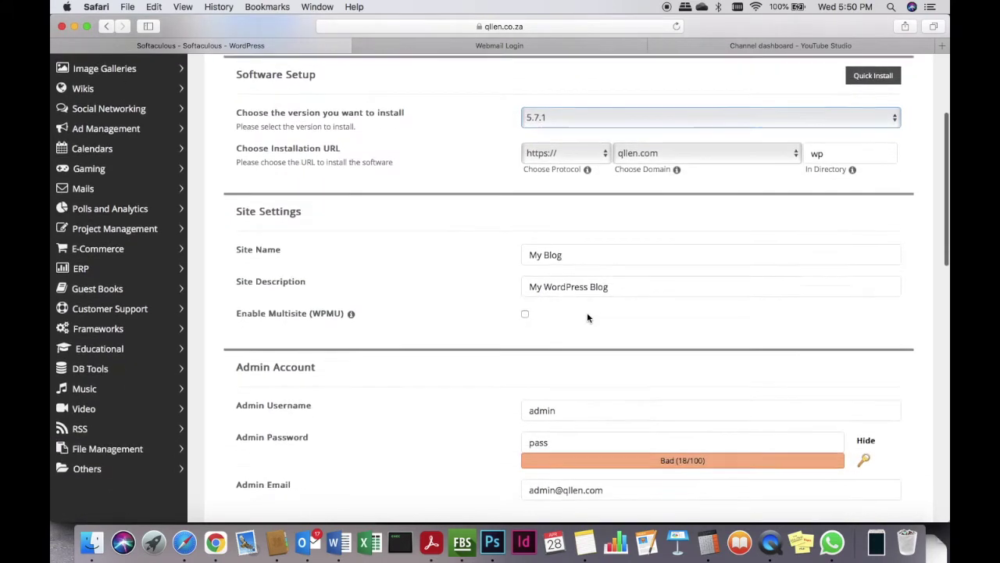
left_click(637, 150)
left_click(743, 215)
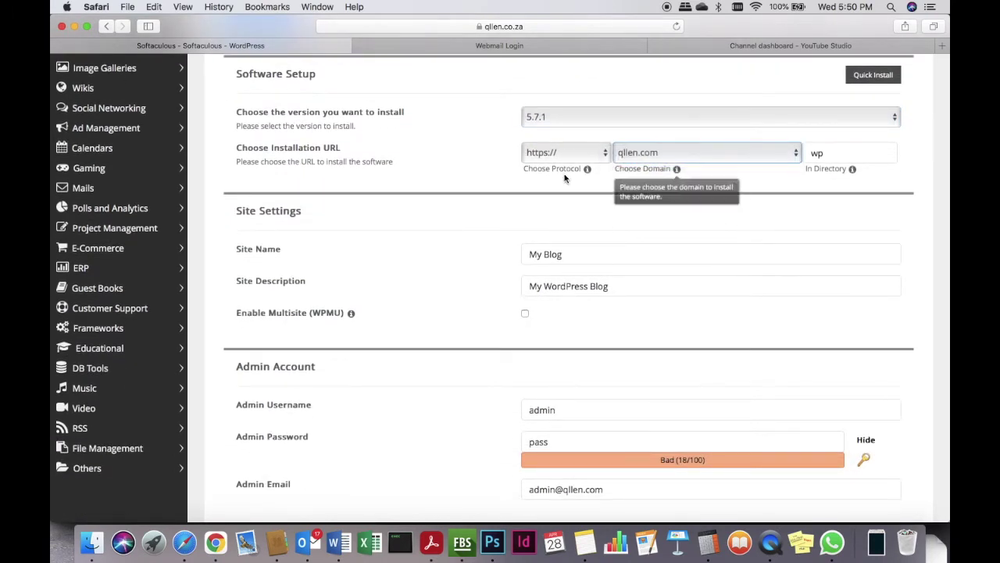
double_click(850, 153)
key("BackSpace")
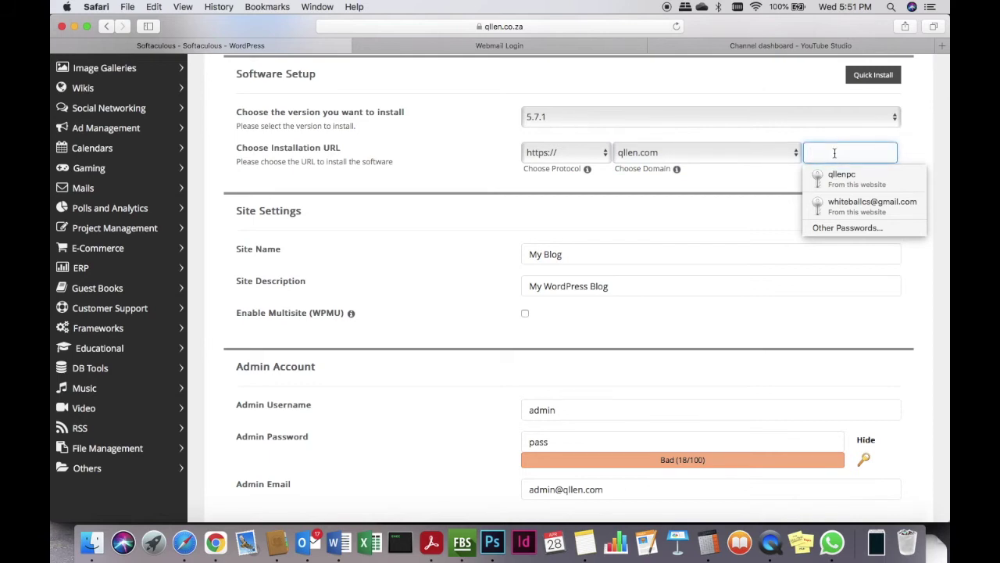
type("pp")
left_click(916, 151)
Step: Review the site settings, admin account, language and plugin fields of the WordPress installation form
scroll(894, 203, "down", 4)
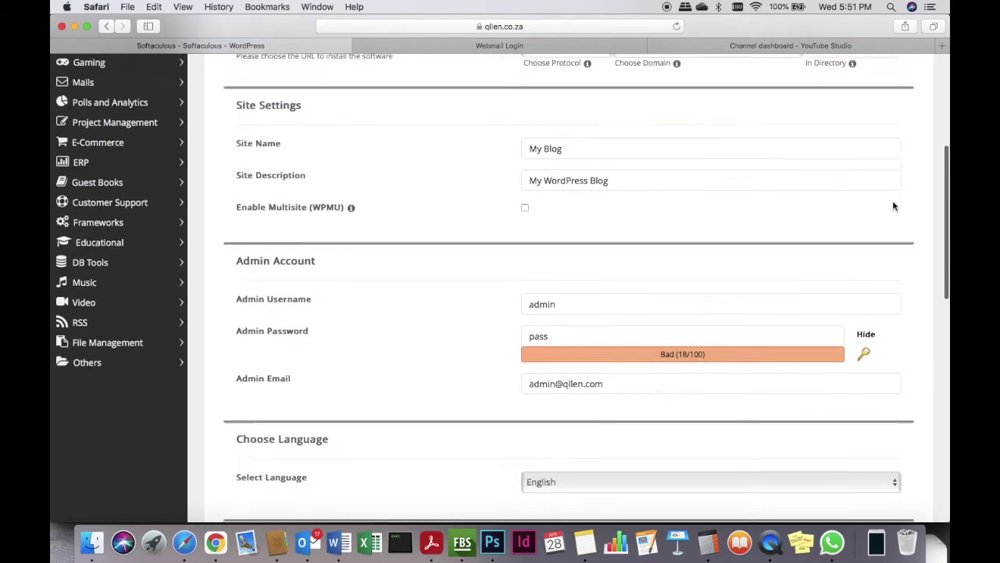
left_click(580, 161)
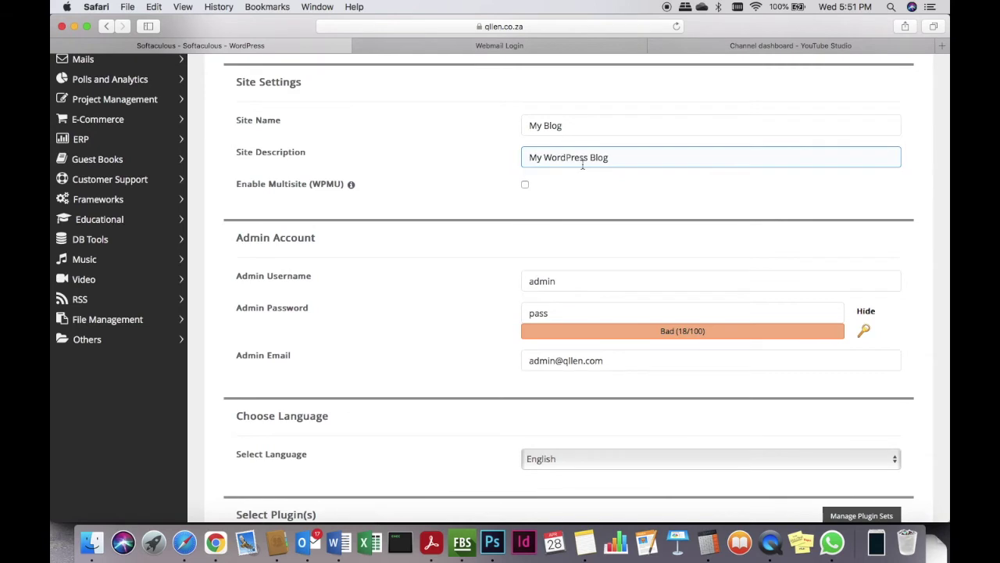
scroll(583, 159, "down", 4)
left_click(556, 138)
left_click(627, 195)
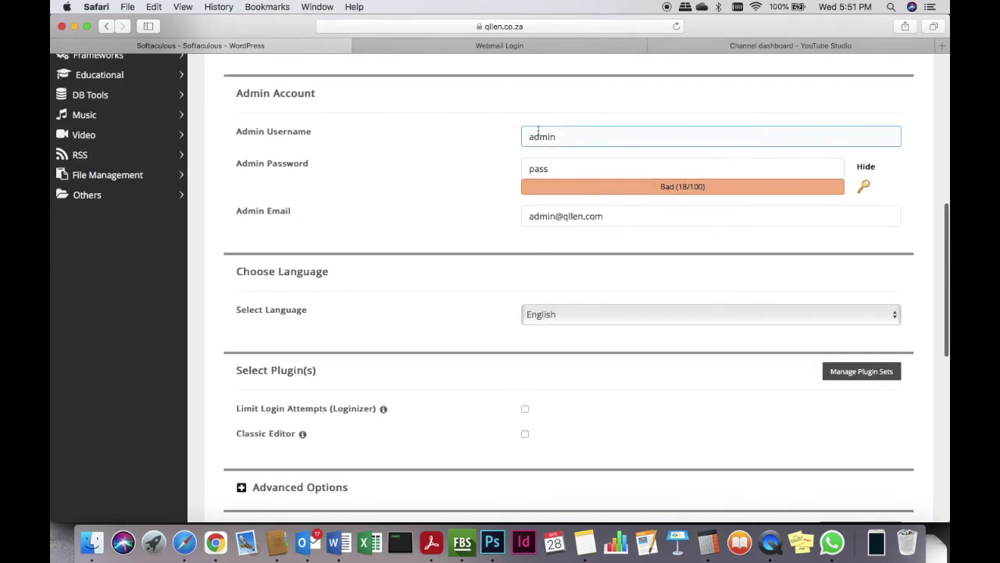
scroll(560, 282, "down", 4)
left_click(566, 190)
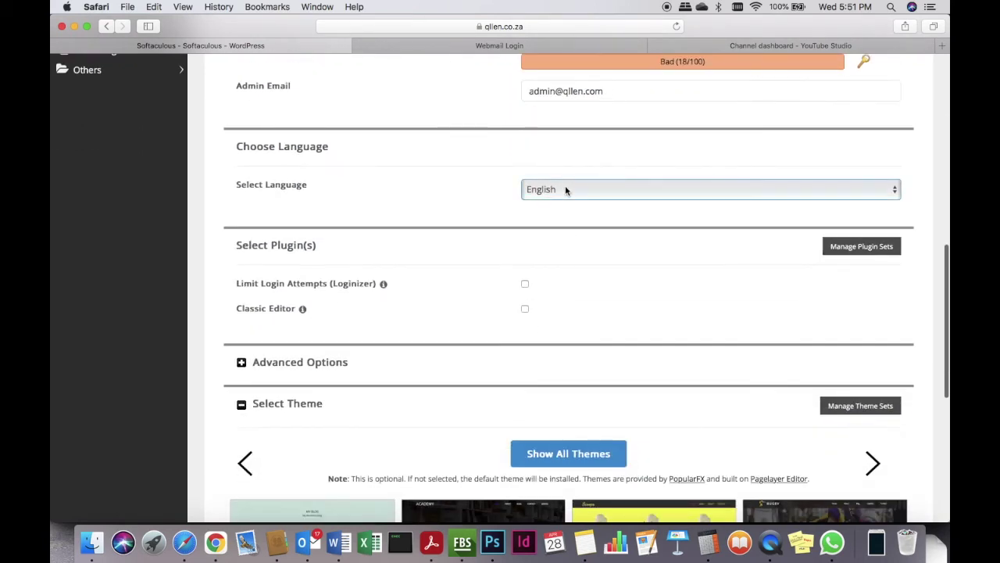
scroll(566, 189, "down", 5)
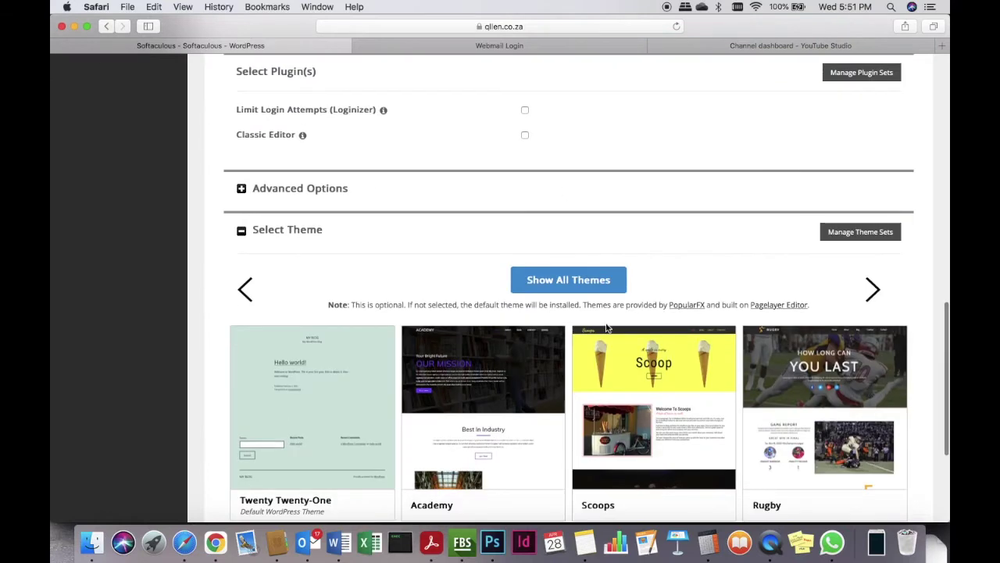
Step: Expand and collapse the advanced options, then look over the themes and the field for e-mailing installation details
left_click(242, 189)
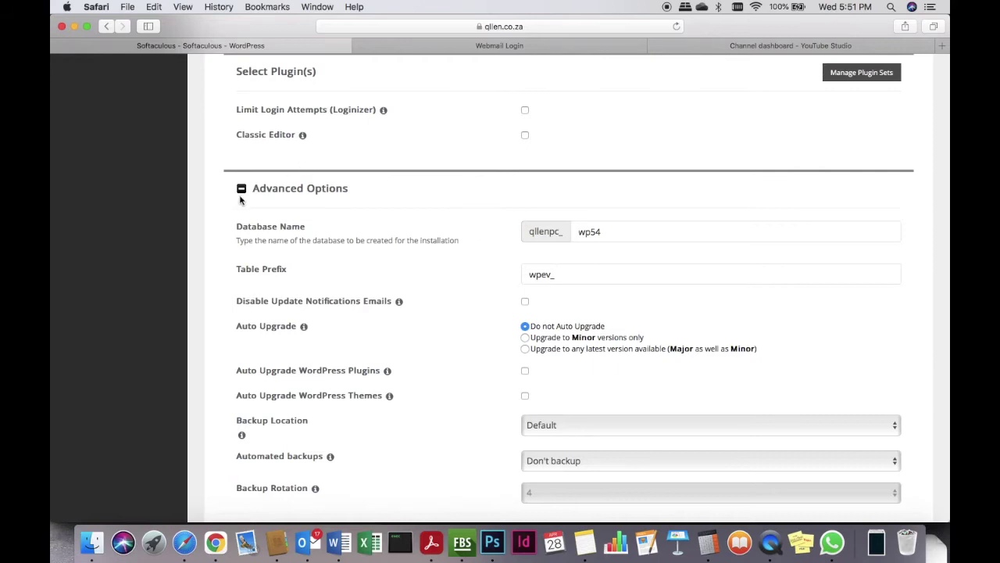
left_click(242, 189)
scroll(324, 234, "down", 3)
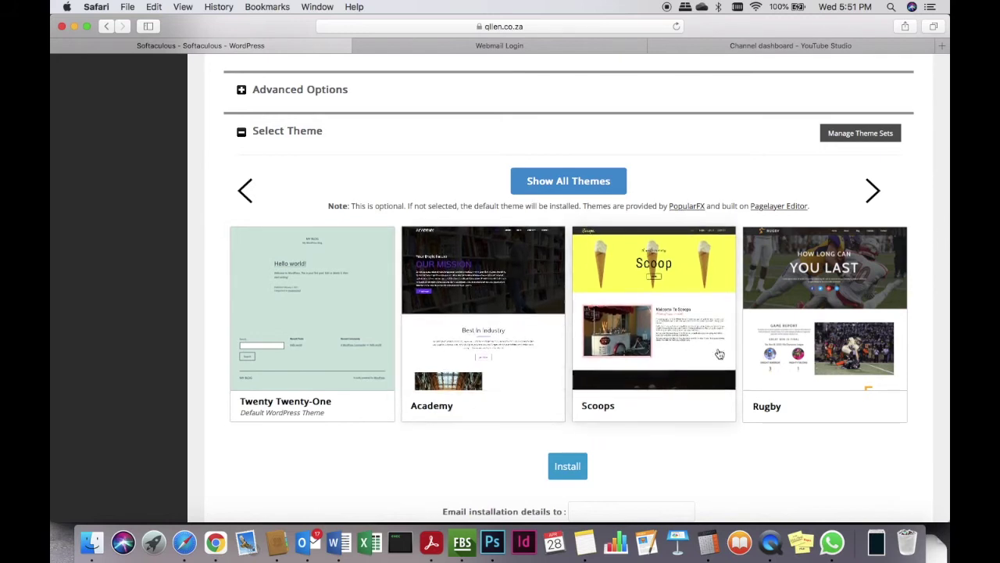
scroll(565, 424, "down", 3)
left_click(577, 411)
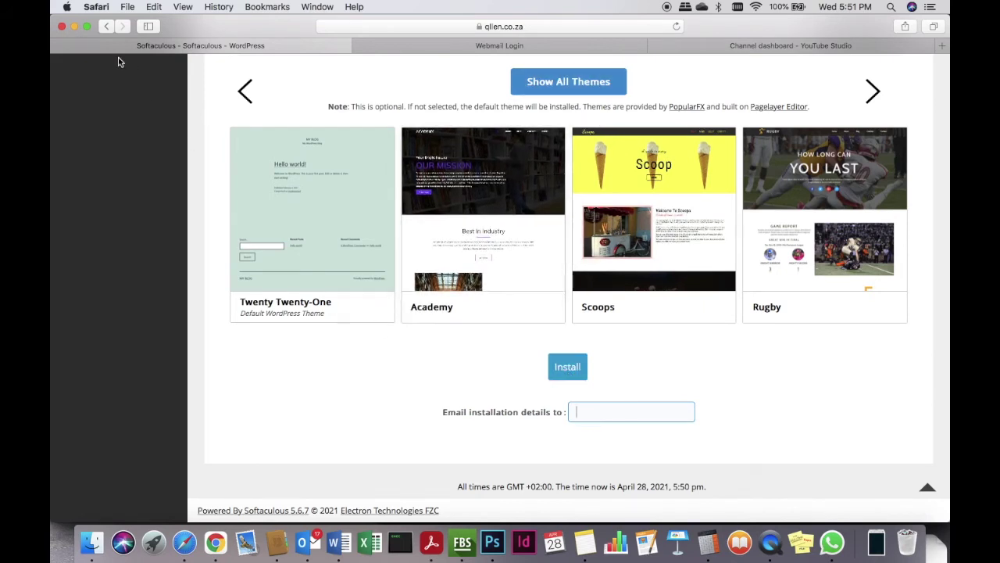
Step: Leave the WordPress form without saving the password and return to the cPanel main page
left_click(106, 27)
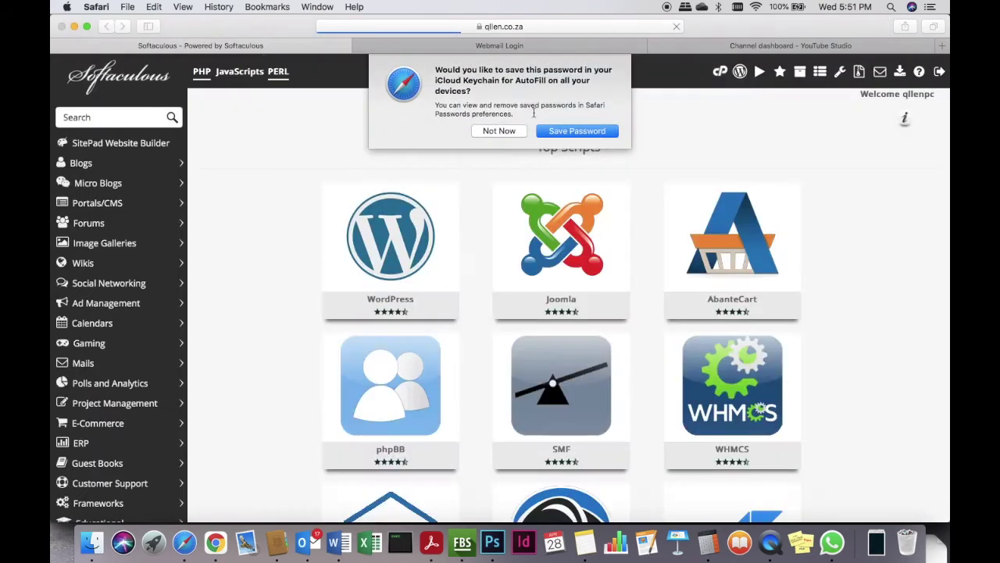
left_click(498, 131)
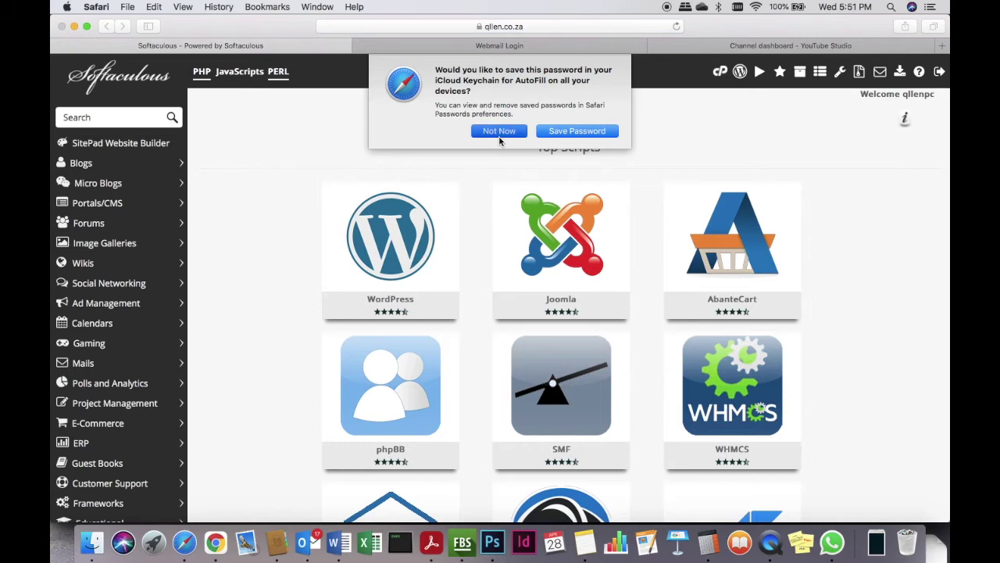
left_click(107, 27)
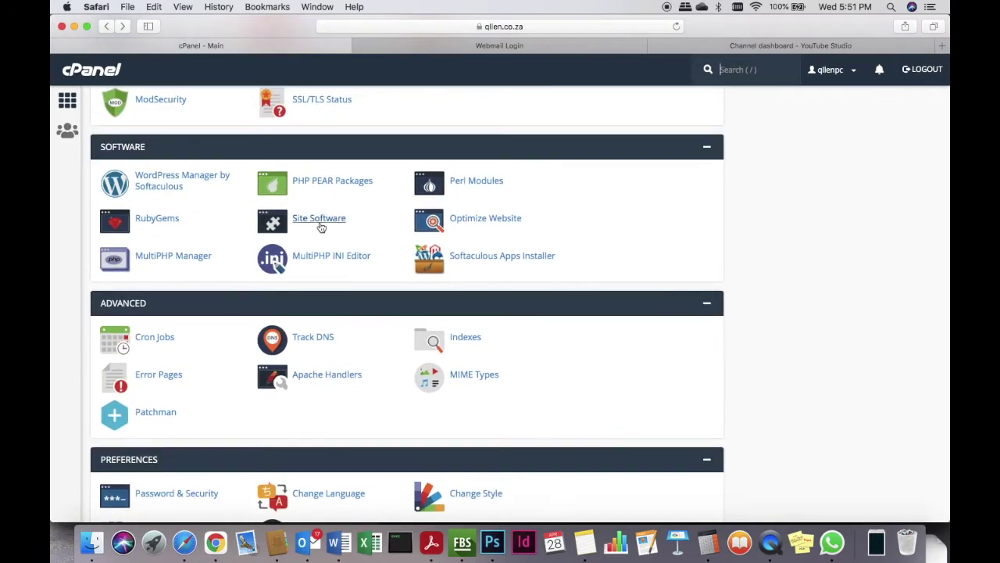
Step: Open WordPress (legacy) in Site Software and look at its Install, Manage and Uninstall pages
left_click(320, 223)
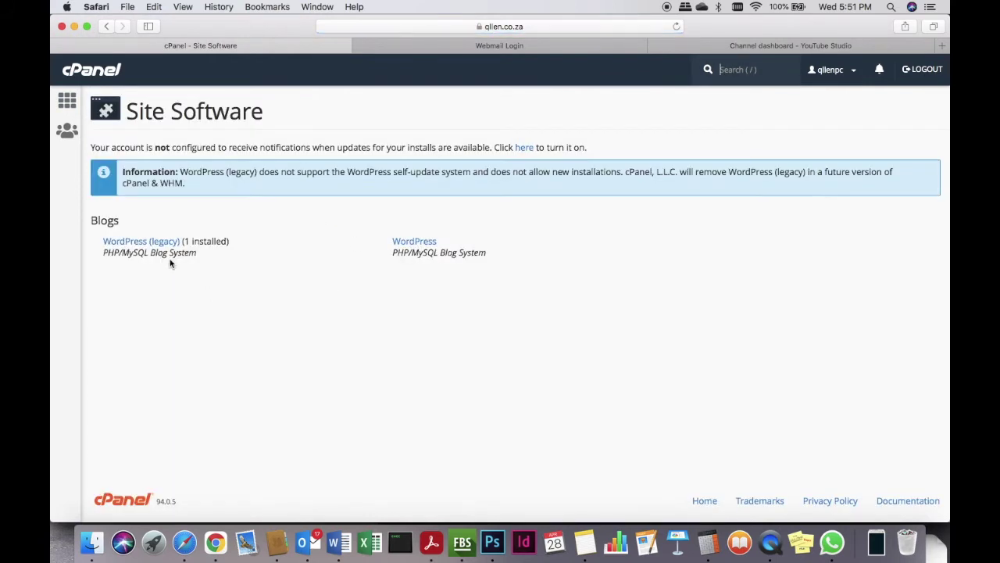
left_click(123, 244)
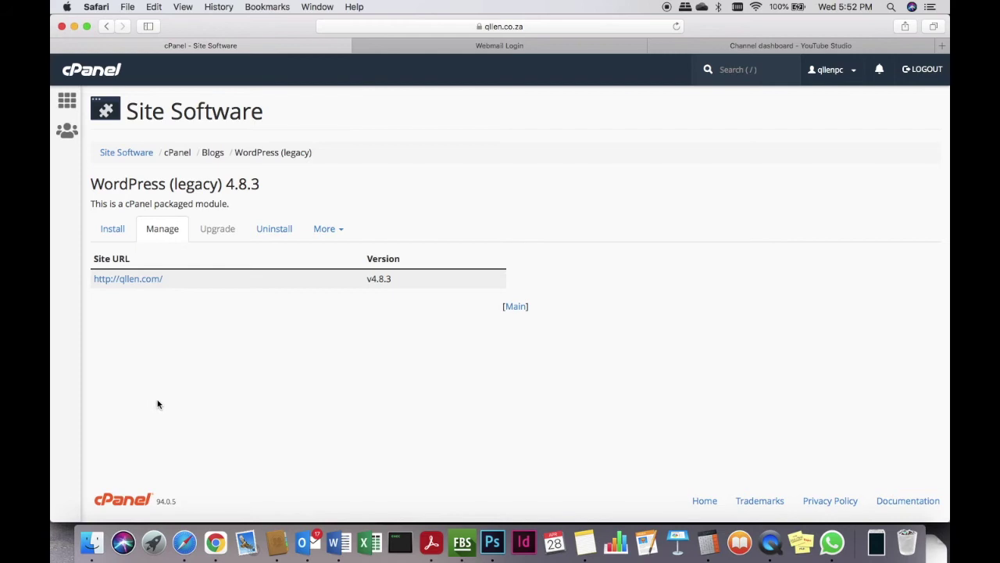
left_click(117, 231)
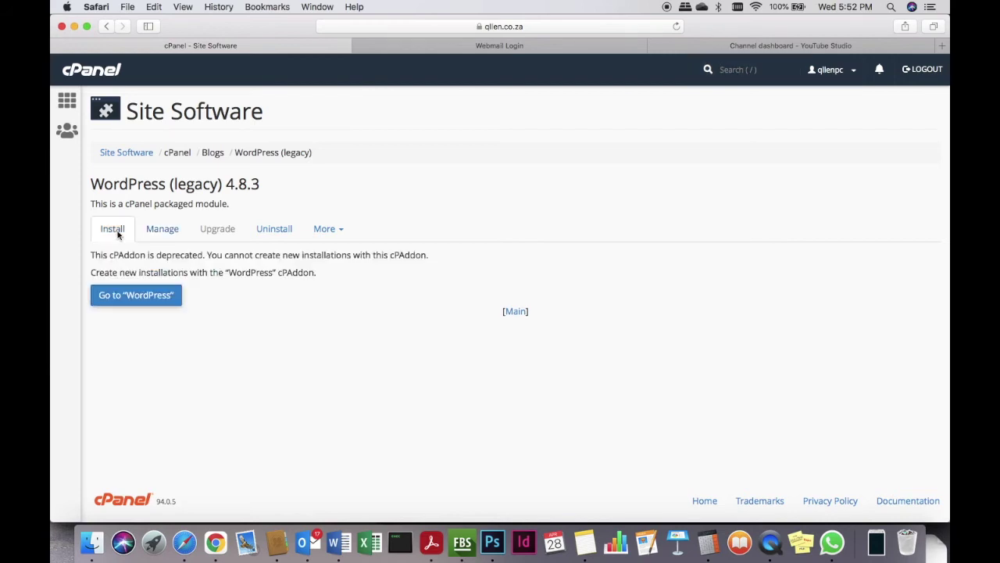
left_click(165, 228)
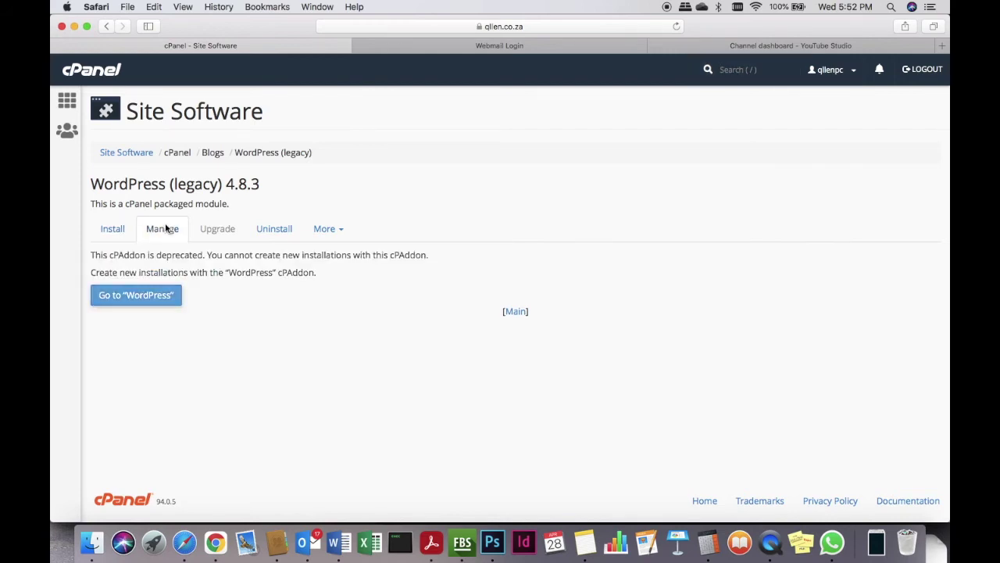
left_click(275, 233)
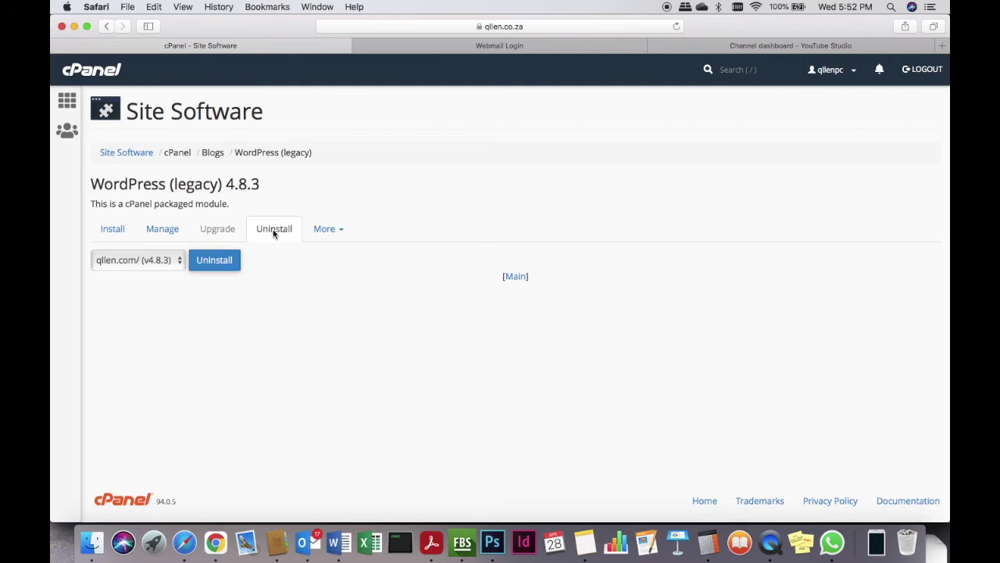
left_click(138, 259)
left_click(250, 333)
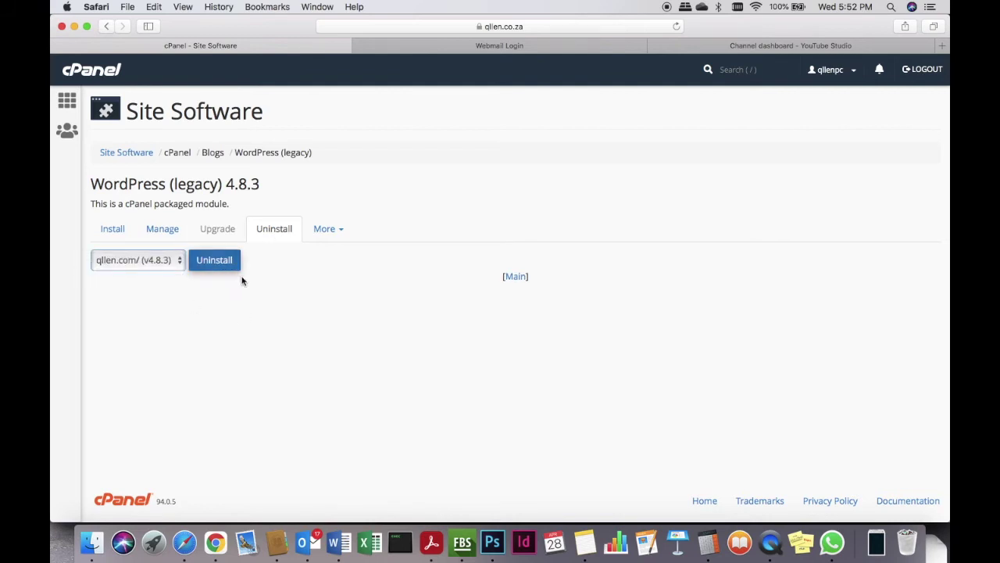
left_click(112, 228)
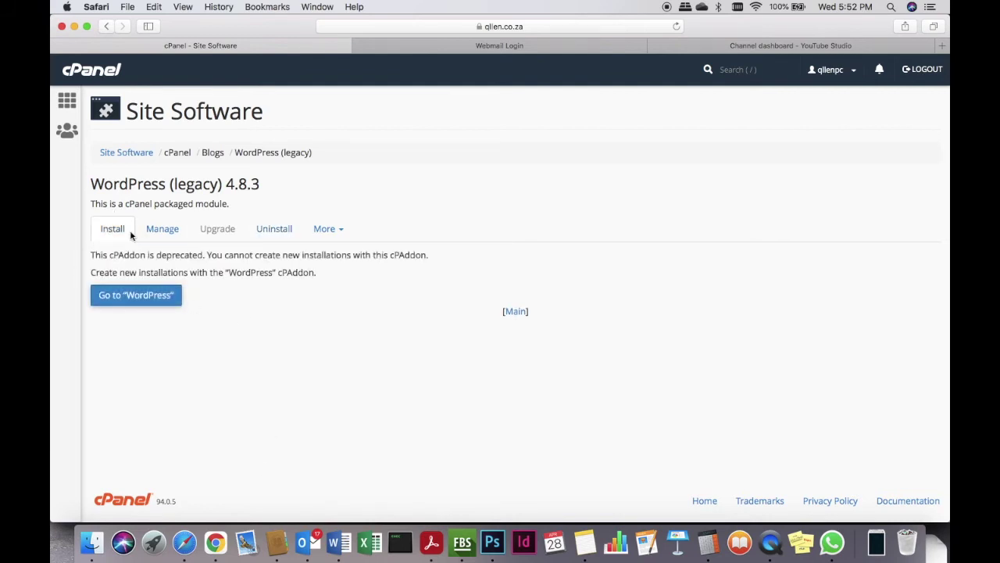
left_click(156, 295)
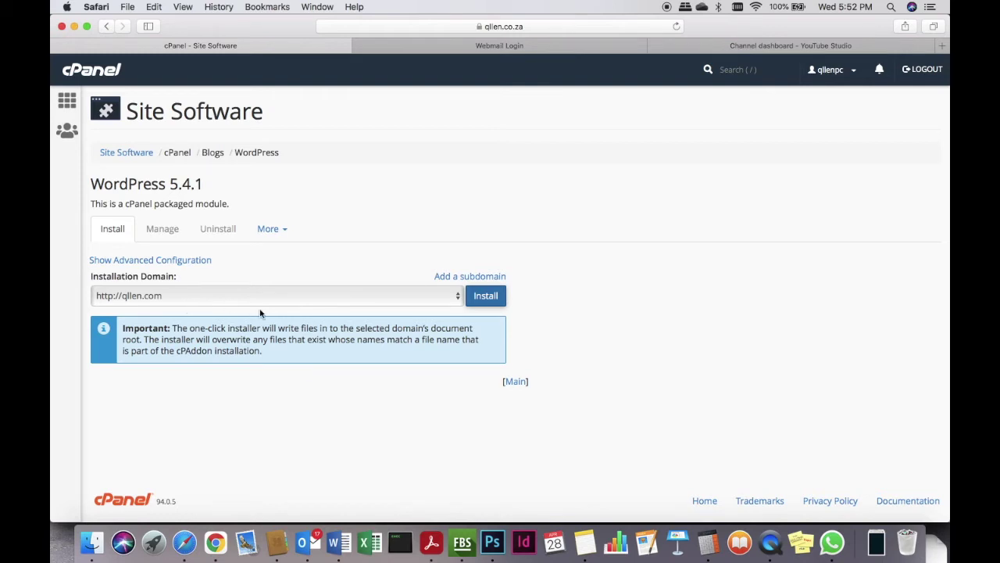
left_click(363, 297)
left_click(364, 300)
left_click(306, 302)
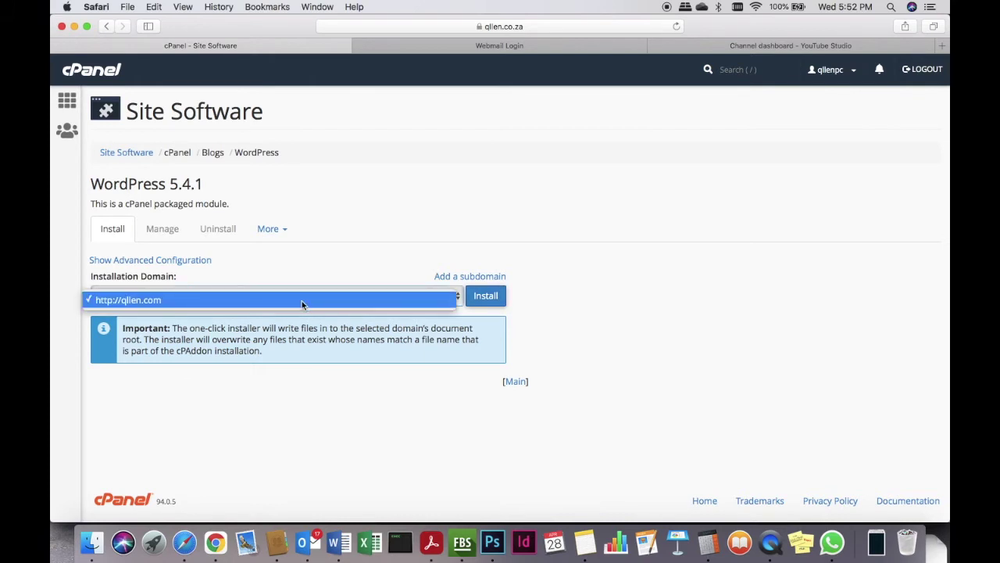
left_click(341, 264)
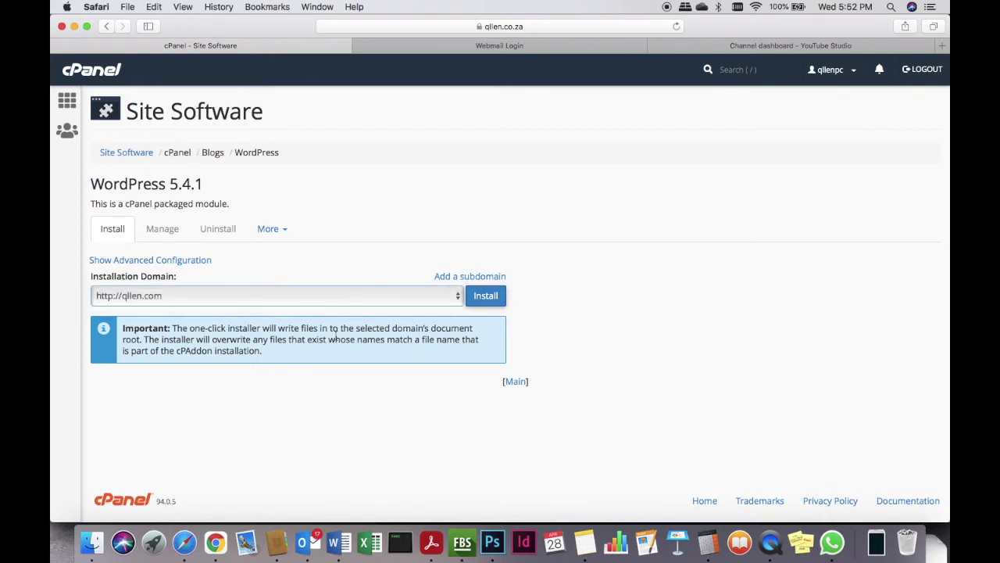
Step: Look at the page for creating a subdomain and return to the WordPress install page
left_click(443, 278)
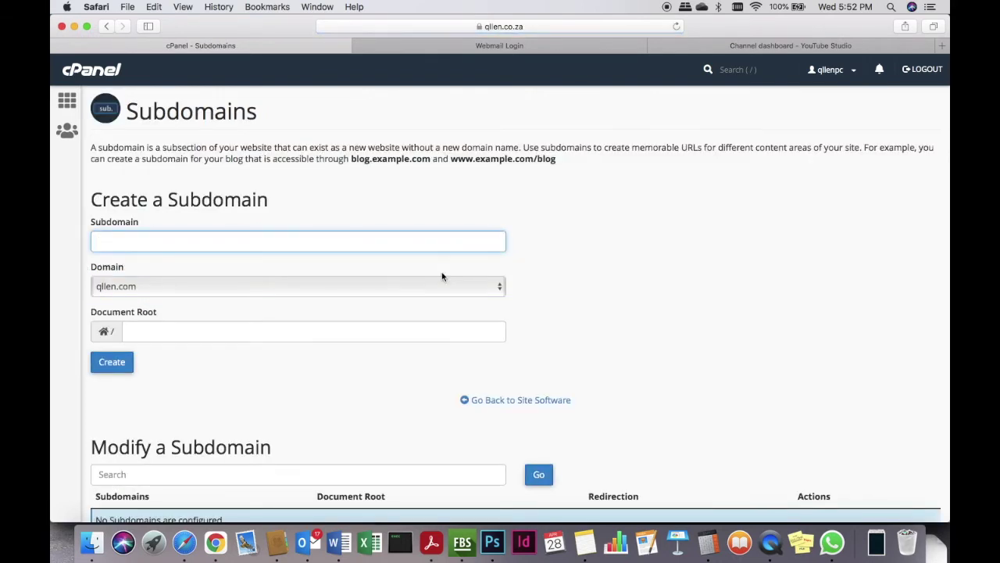
left_click(112, 27)
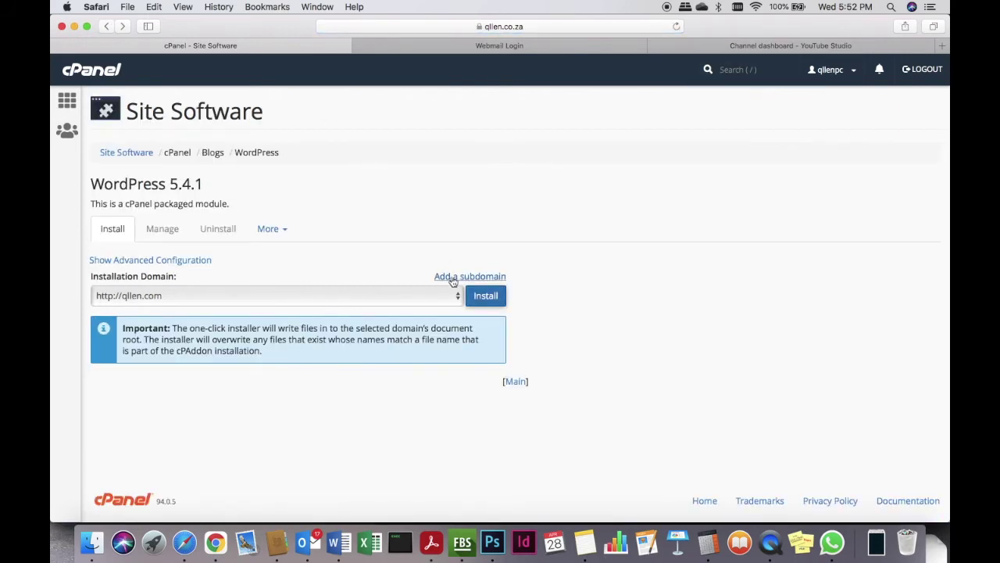
Step: Show the advanced configuration and set the installation URL's path to help
left_click(183, 260)
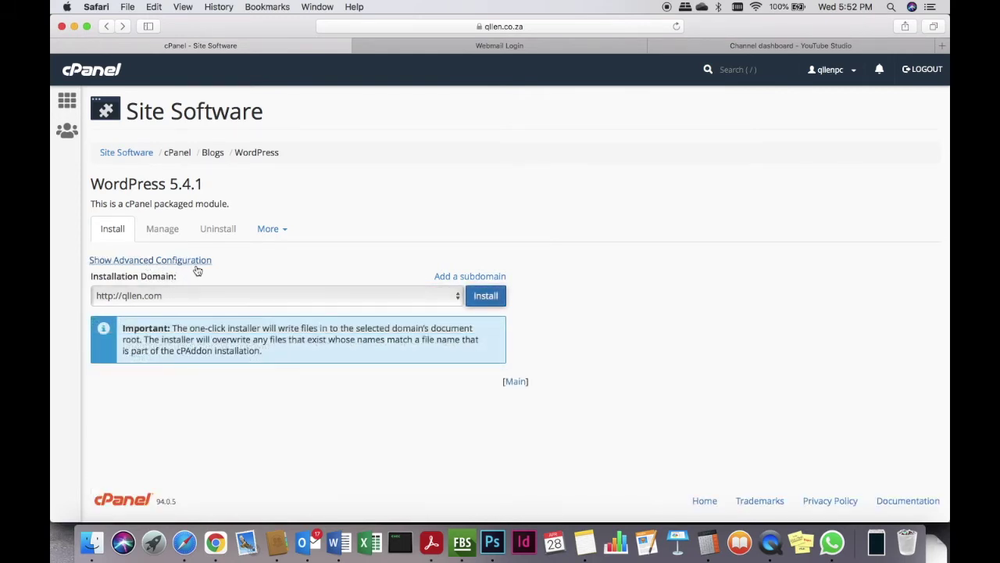
left_click(196, 265)
scroll(261, 408, "down", 3)
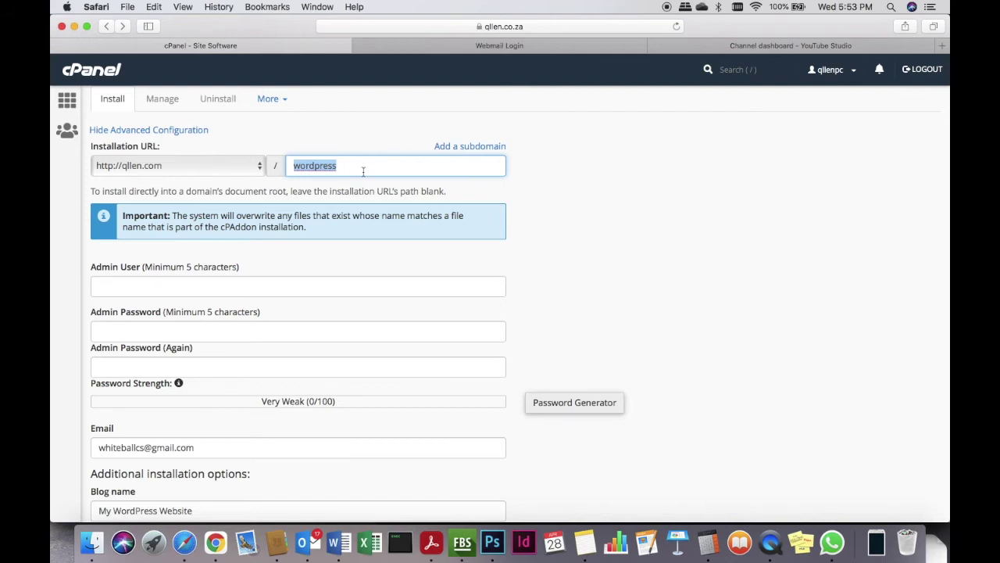
key("BackSpace")
type("s")
key("BackSpace")
type("help")
Step: Set the WordPress admin user to helpme
left_click(350, 284)
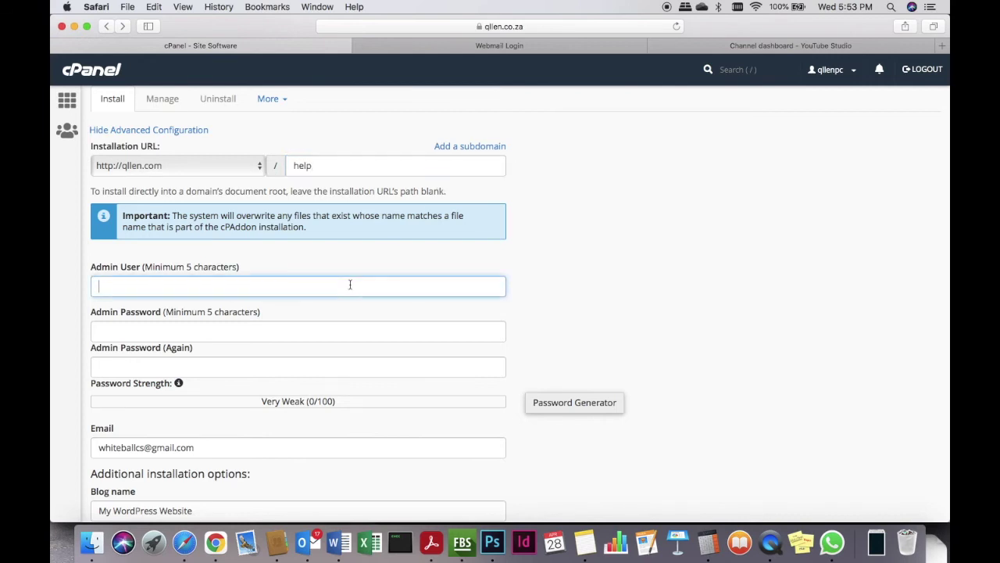
type("helpmeet")
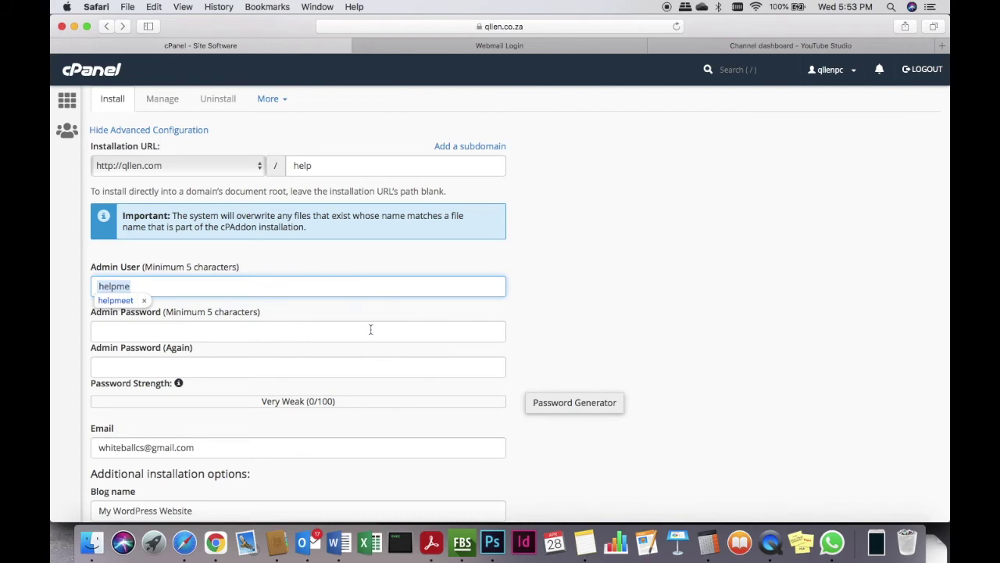
left_click(326, 336)
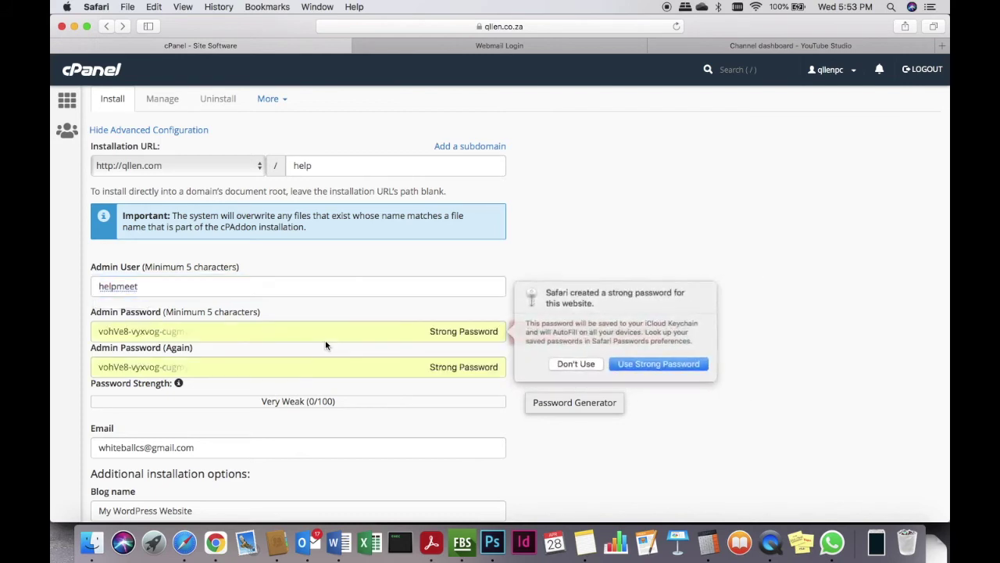
left_click(183, 283)
key("Left")
key("BackSpace")
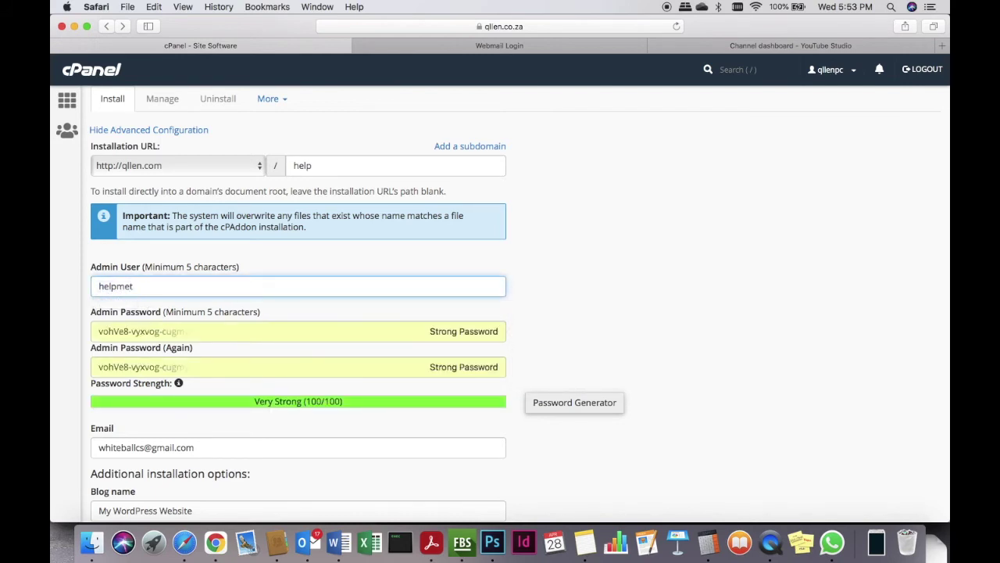
key("Delete")
Step: Decline the browser's suggested password, then generate and copy an admin password with the Password Generator and use it for both password fields
left_click(275, 351)
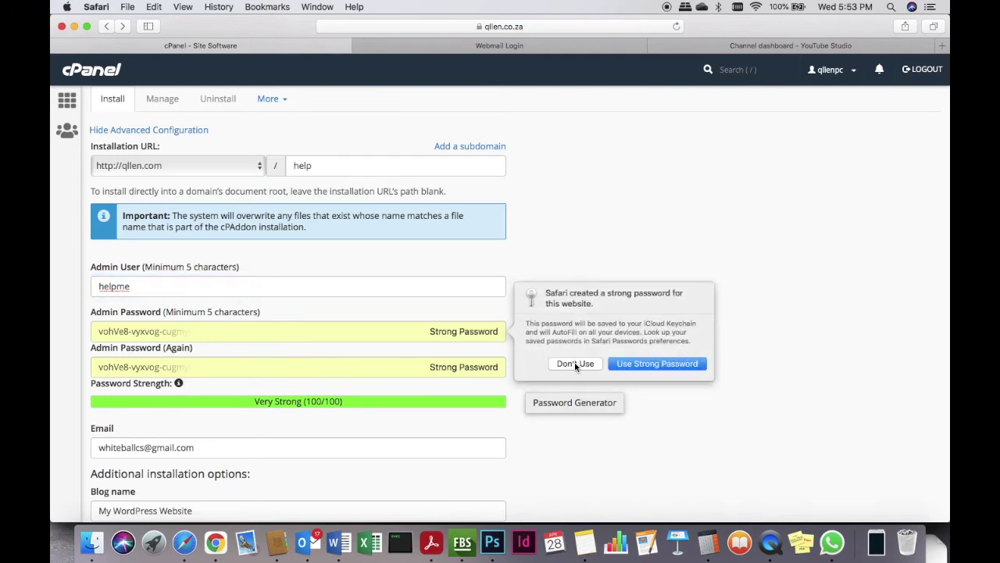
left_click(575, 365)
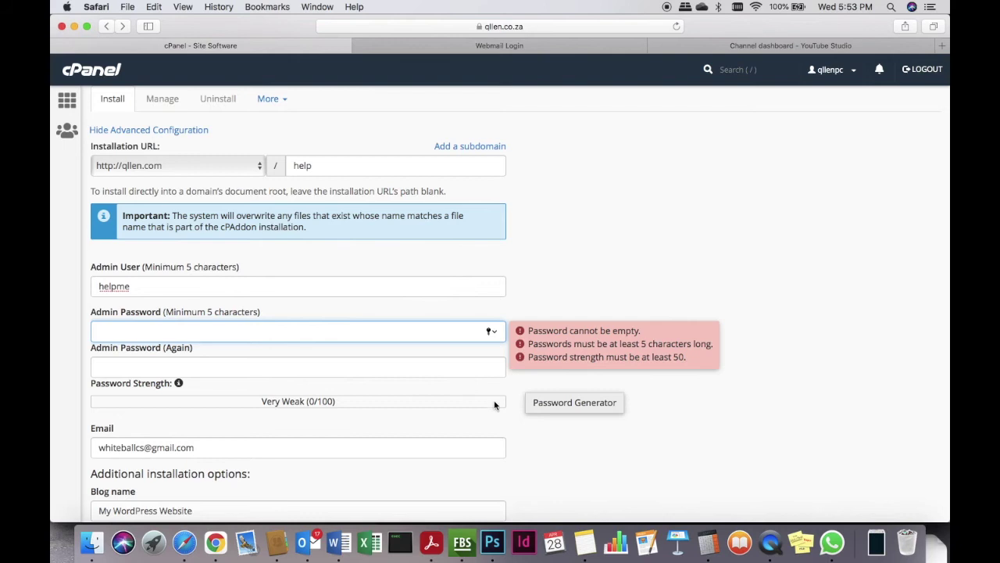
left_click(539, 404)
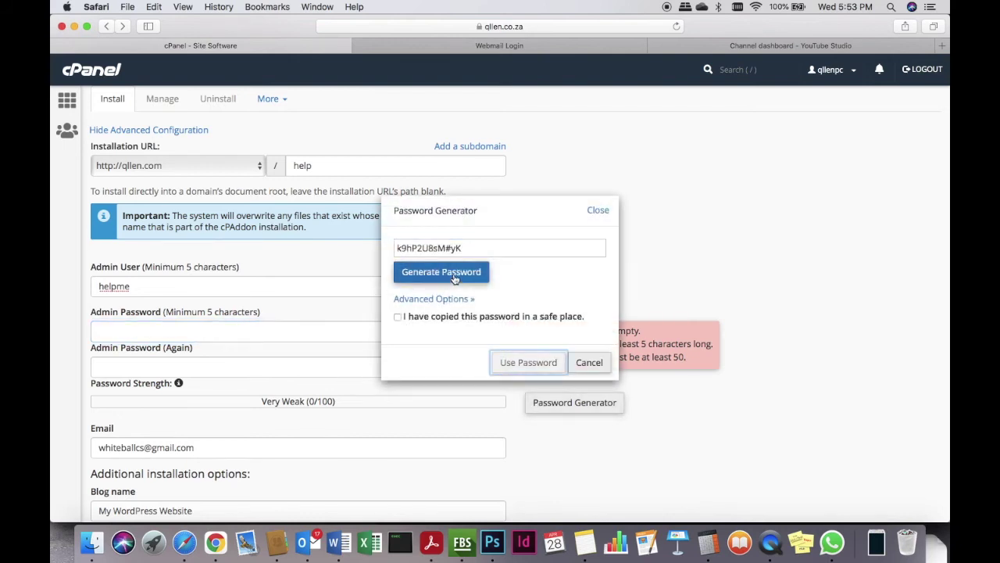
left_click(474, 248)
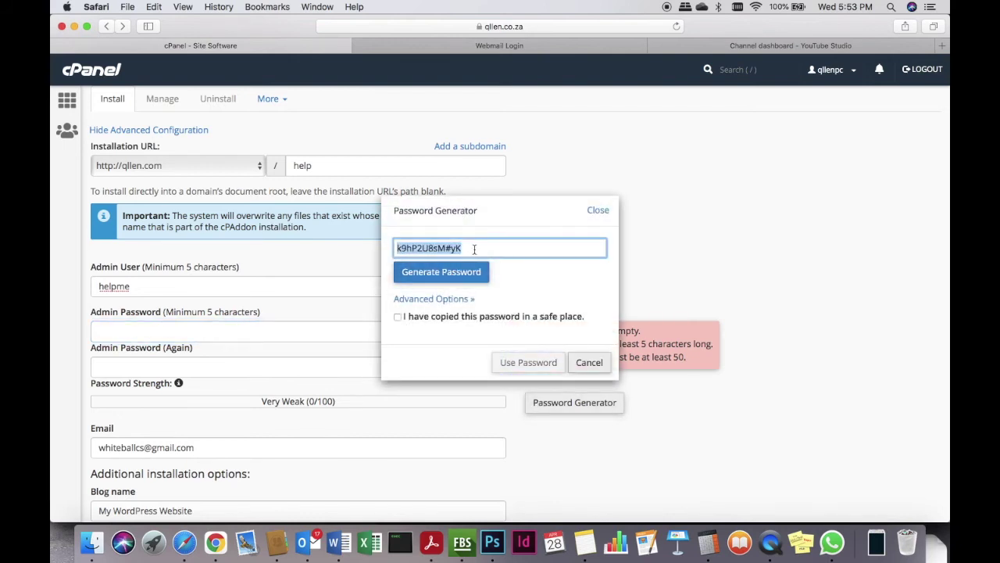
right_click(433, 244)
left_click(449, 291)
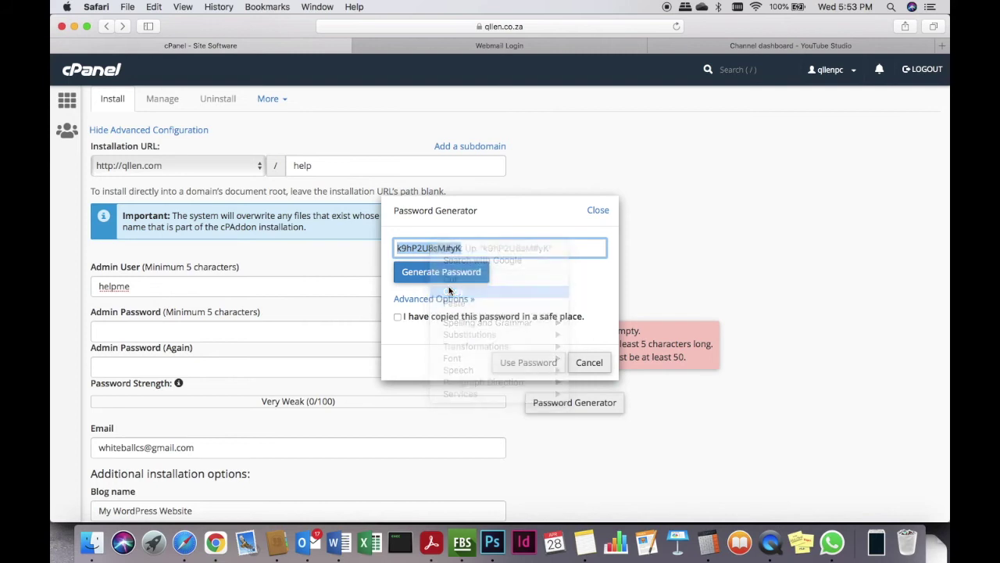
left_click(398, 316)
left_click(528, 362)
Step: Keep the admin e-mail and set the blog name to "Help" and the blog description to "Allen help centre"
scroll(320, 434, "down", 5)
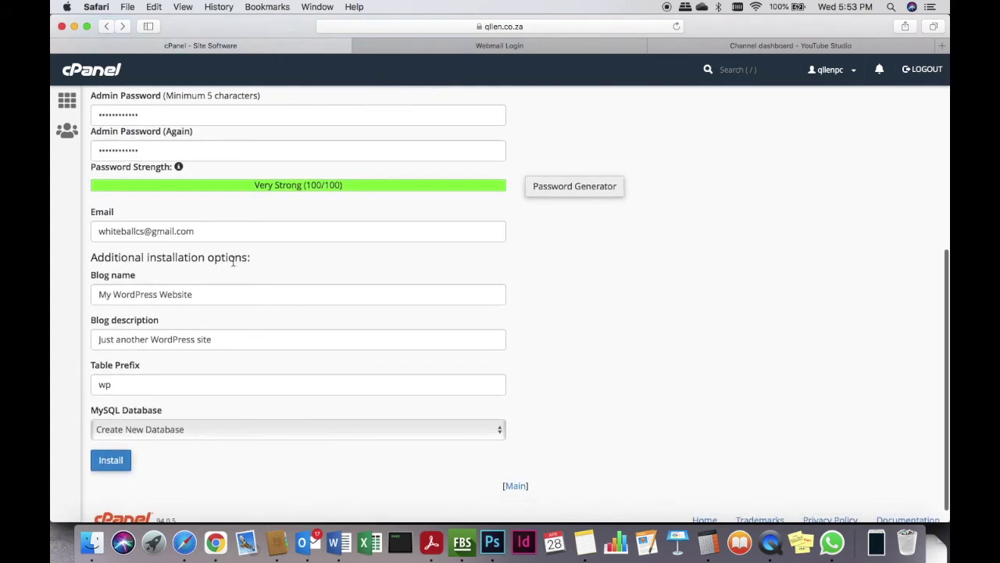
double_click(224, 236)
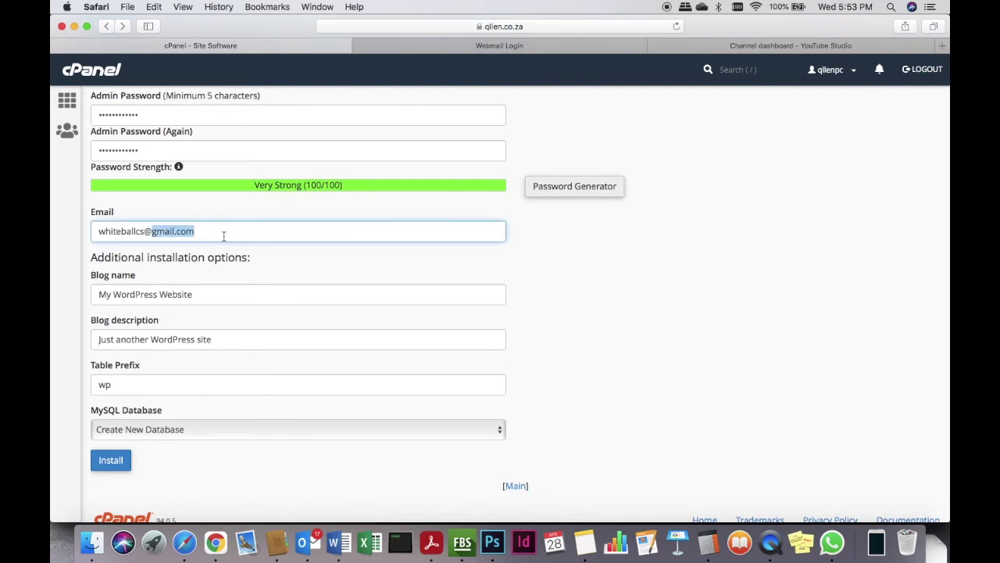
key("super+a")
scroll(223, 236, "down", 1)
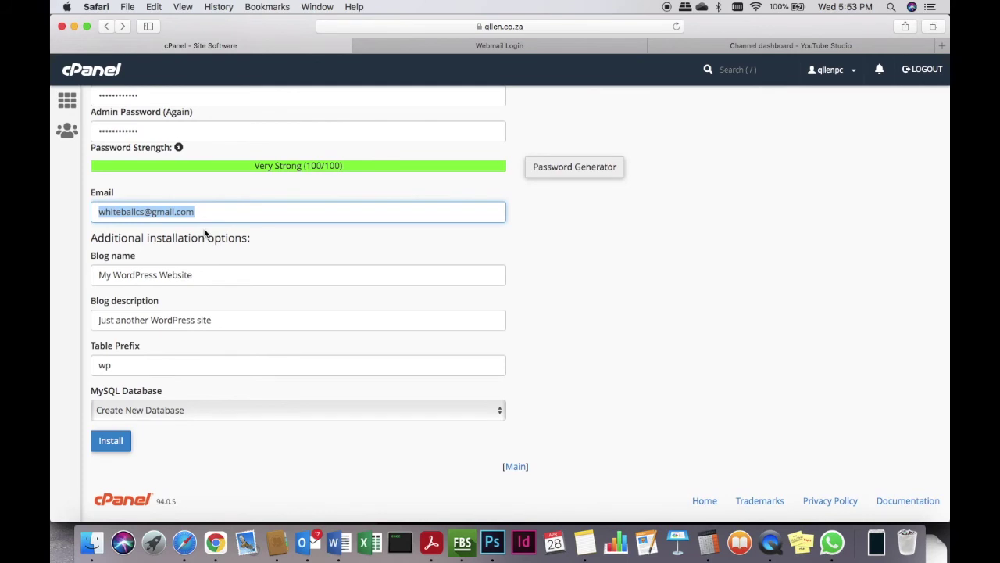
double_click(218, 274)
key("super+a")
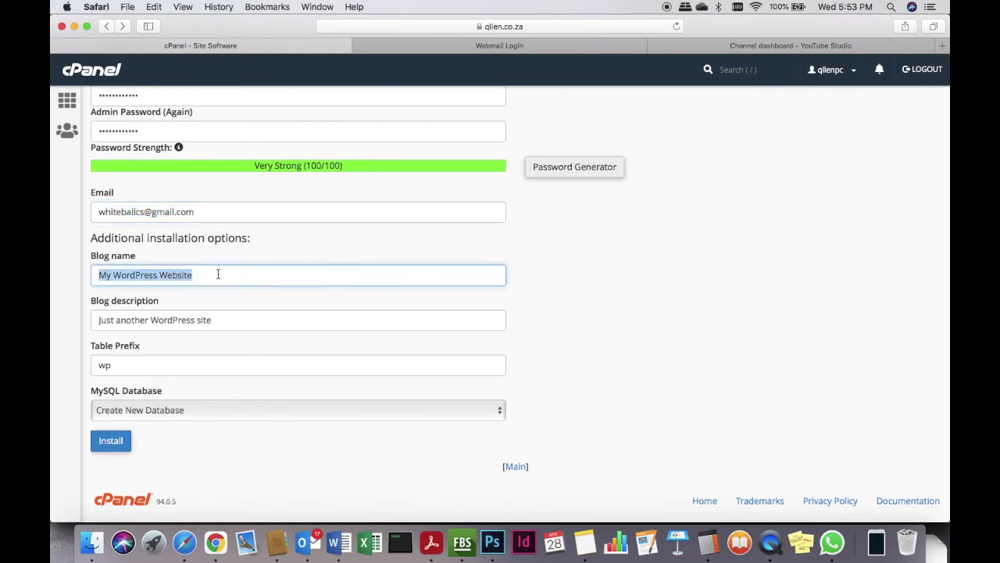
type("Help")
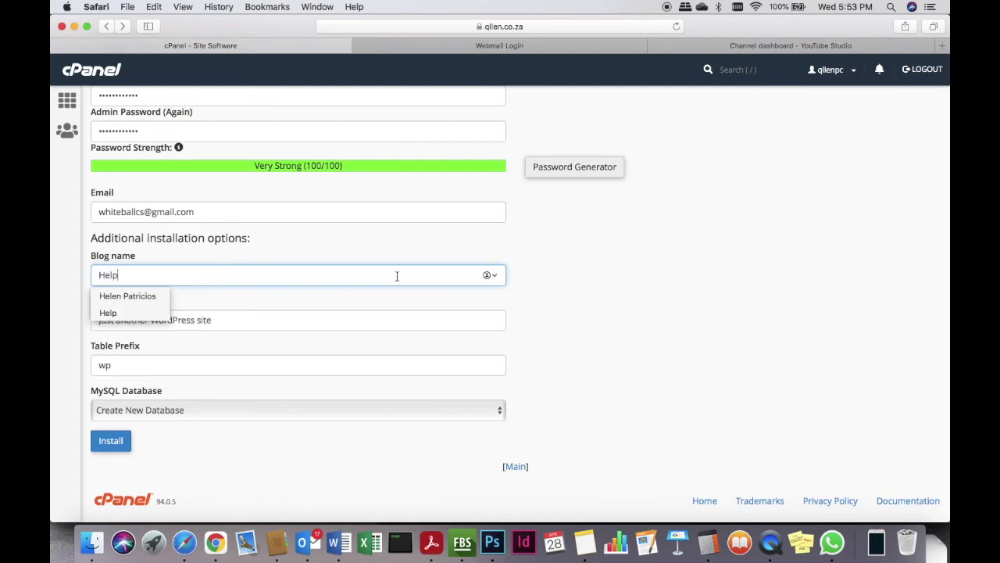
left_click(608, 322)
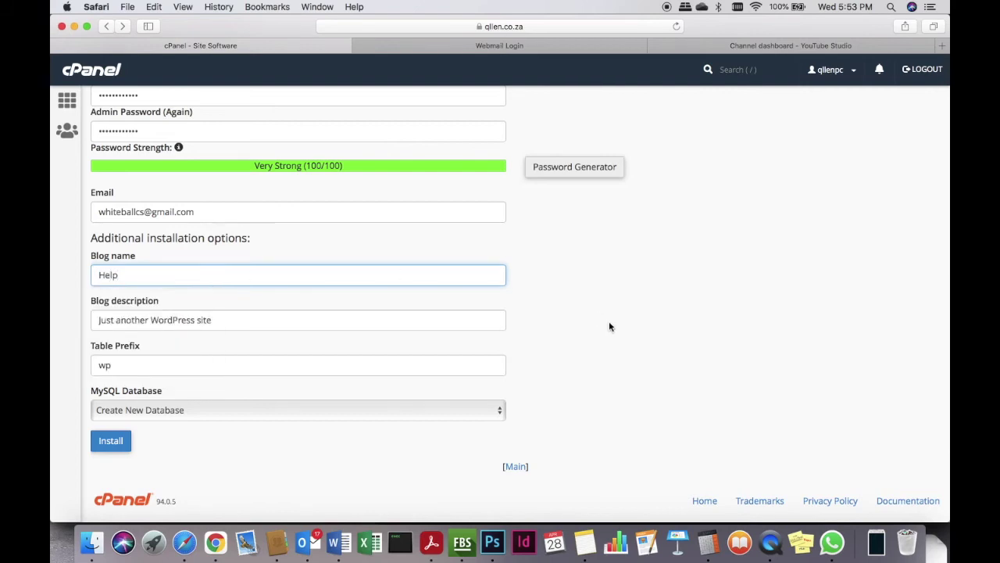
left_click(264, 323)
key("super+a")
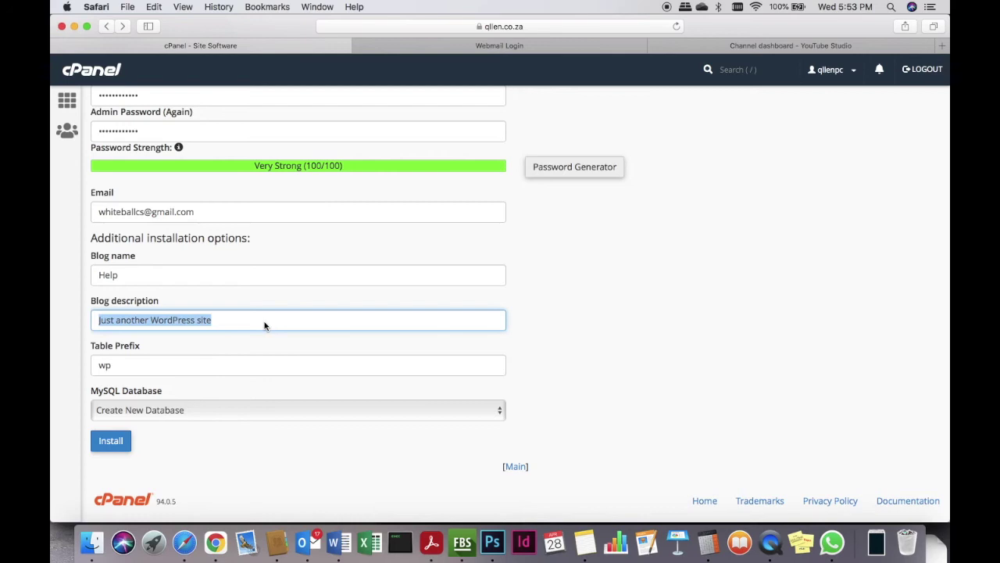
type("qllen help center")
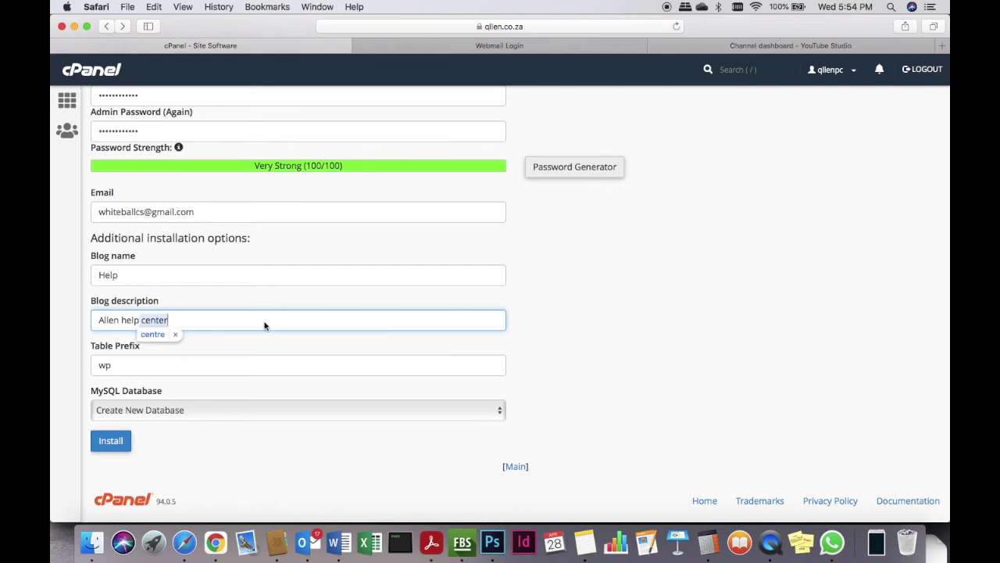
left_click(663, 334)
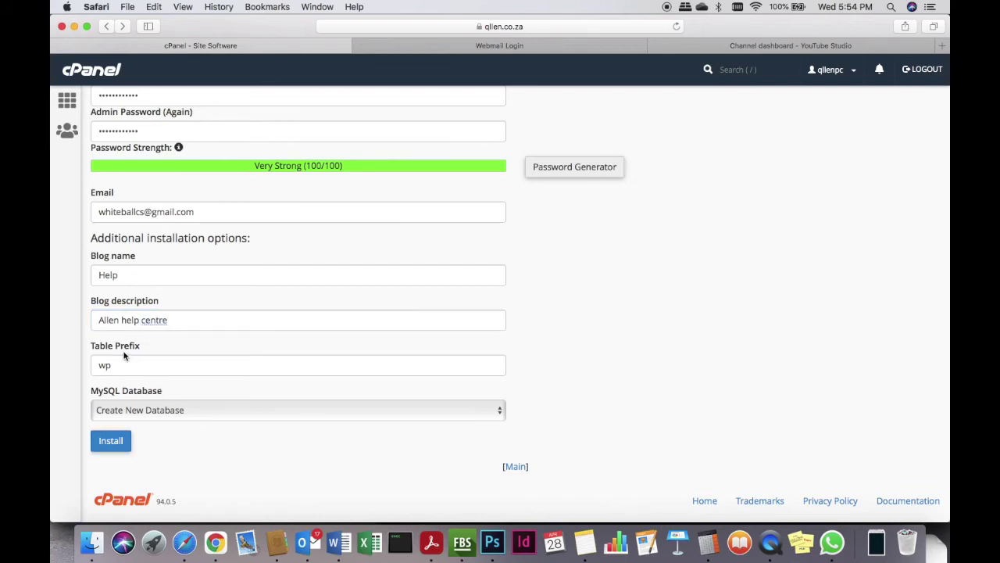
Step: Install WordPress with a new MySQL database and table prefix wp, declining to update the browser's saved password
left_click(111, 443)
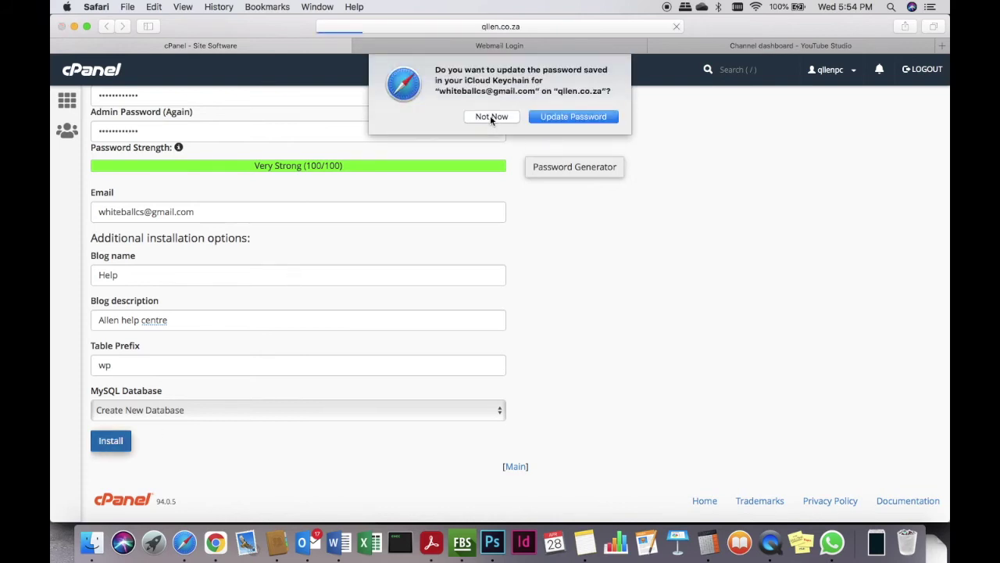
left_click(490, 117)
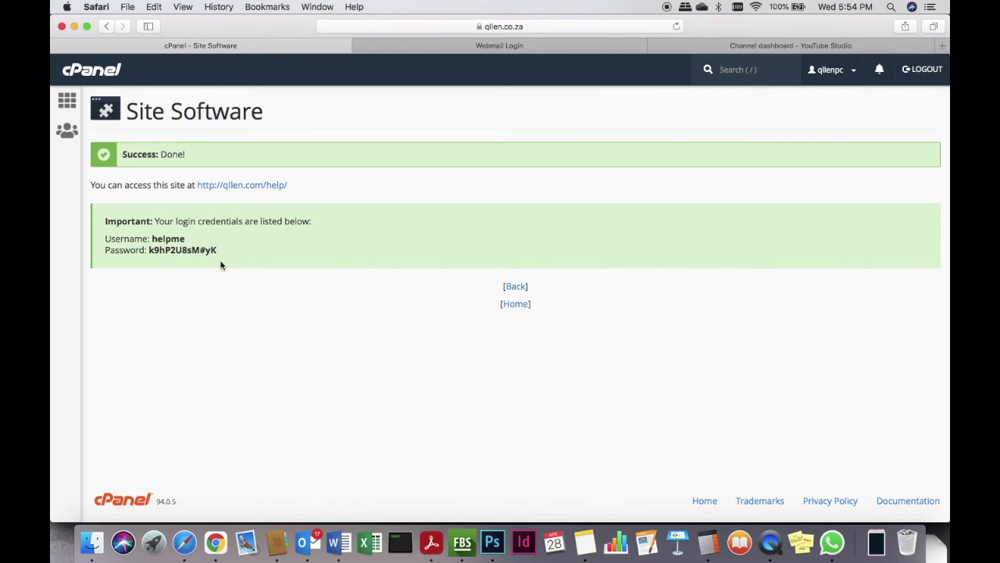
Step: Copy the admin password from the login credentials shown after the installation
left_click_drag(222, 250, 148, 250)
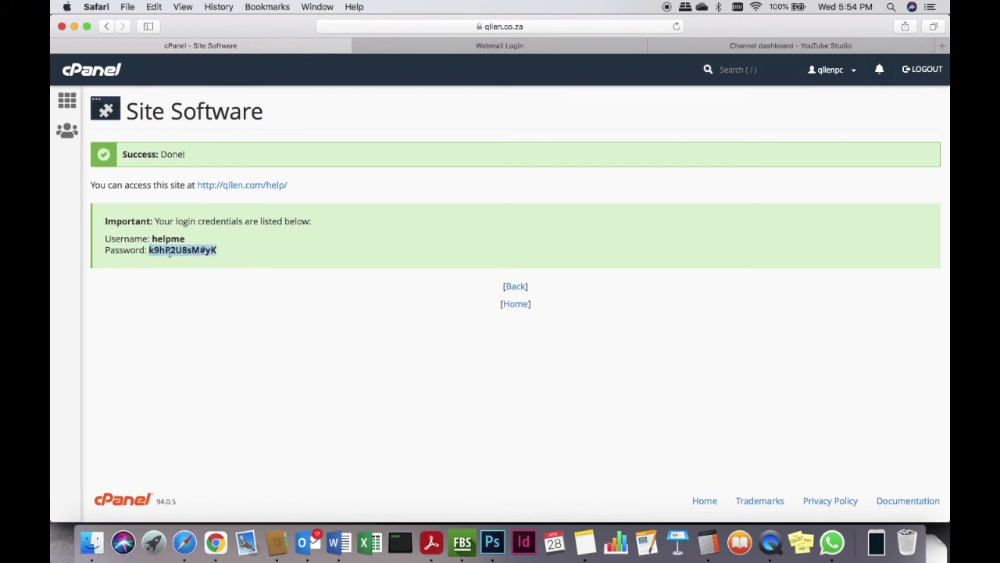
right_click(173, 253)
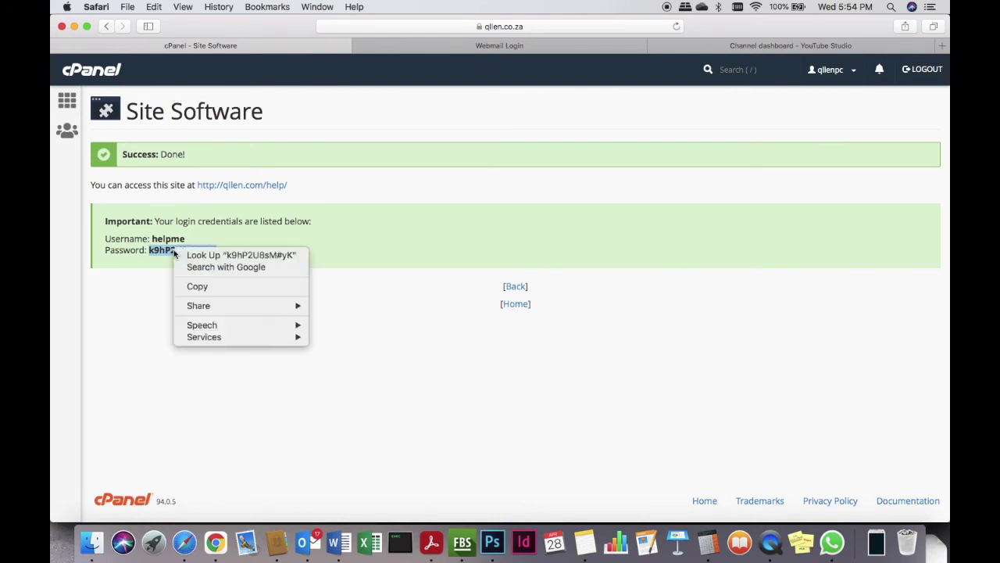
left_click(203, 287)
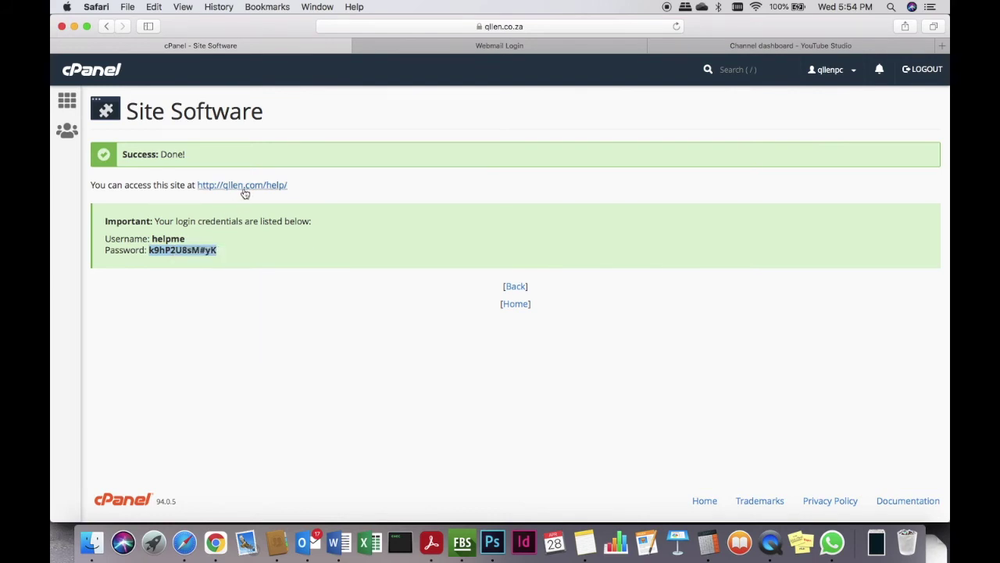
key("super+t")
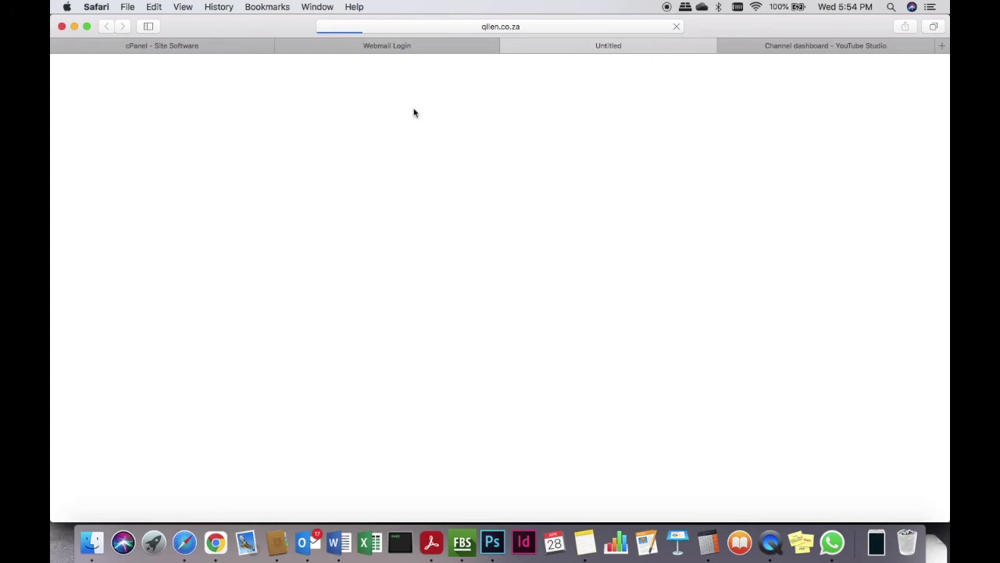
left_click(598, 26)
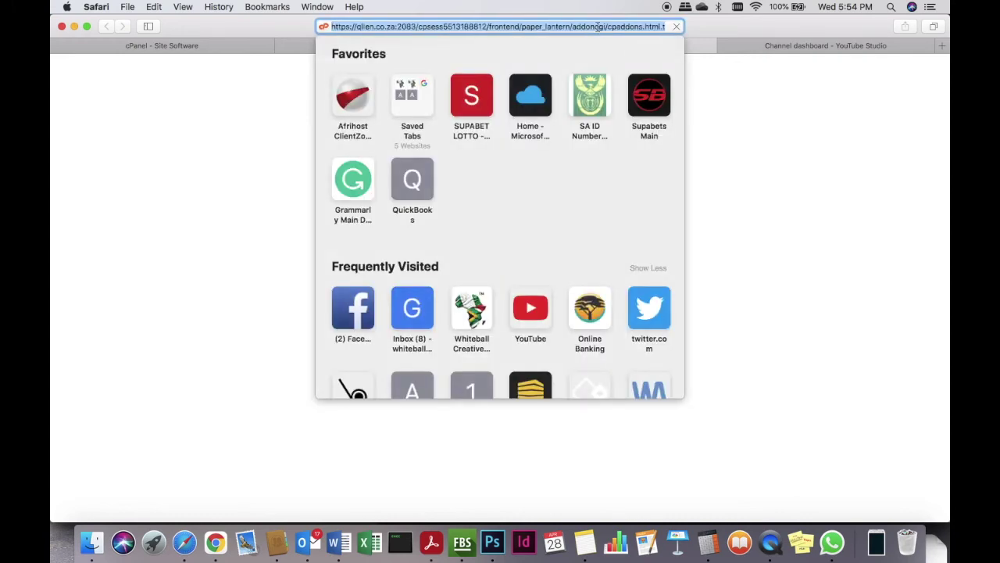
left_click(723, 140)
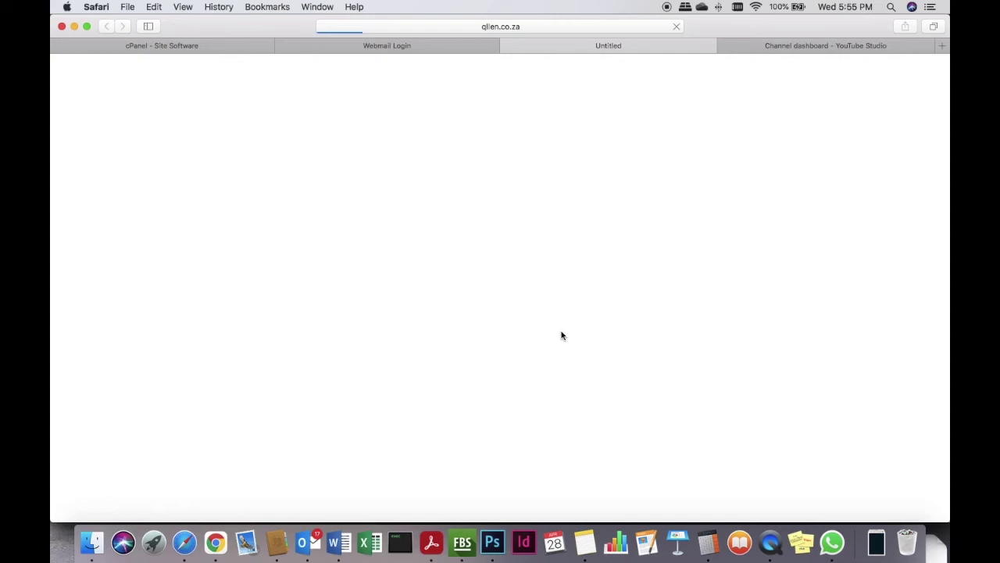
Step: Close the Webmail Login tab and go back to the Site Software page
left_click(422, 45)
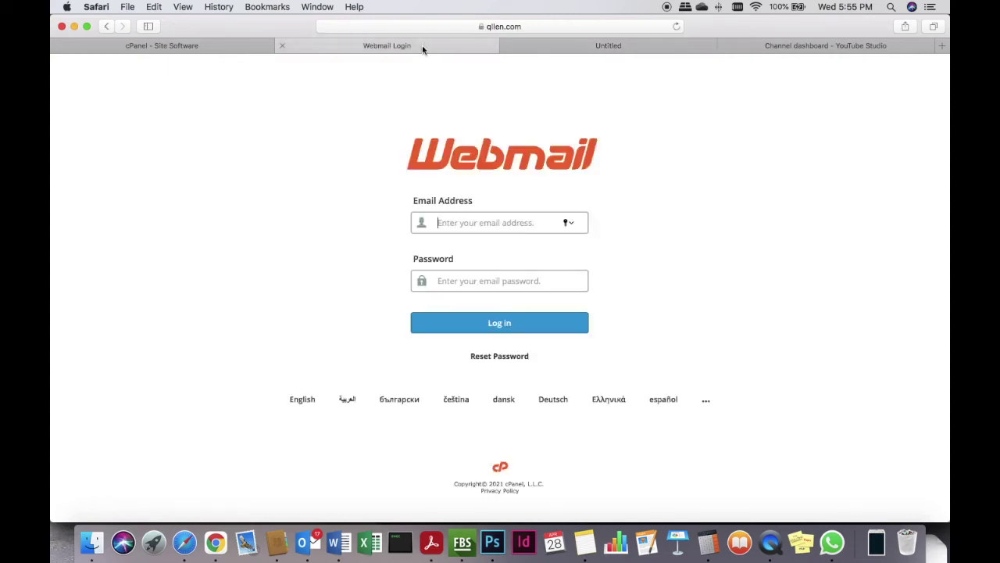
left_click(279, 44)
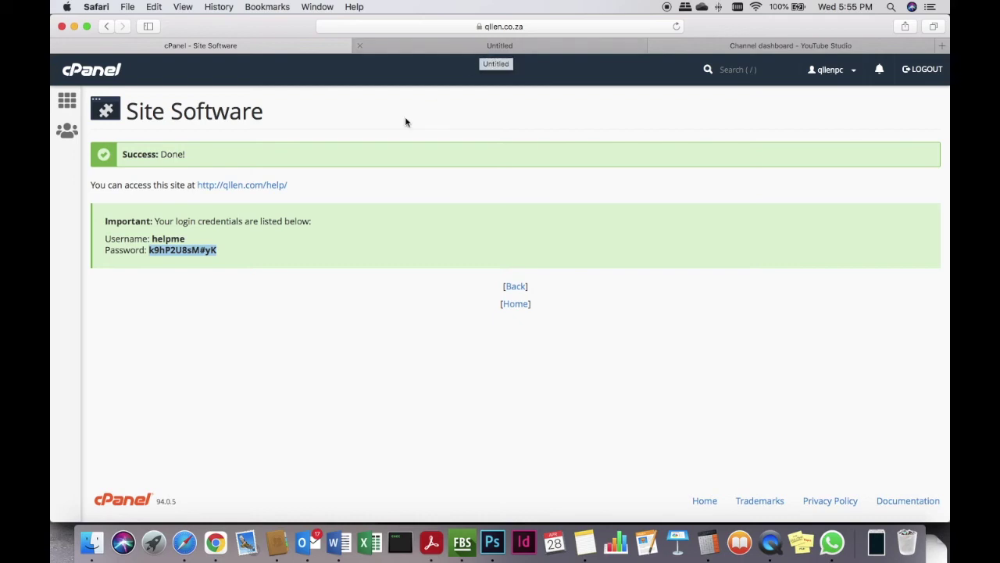
left_click(311, 198)
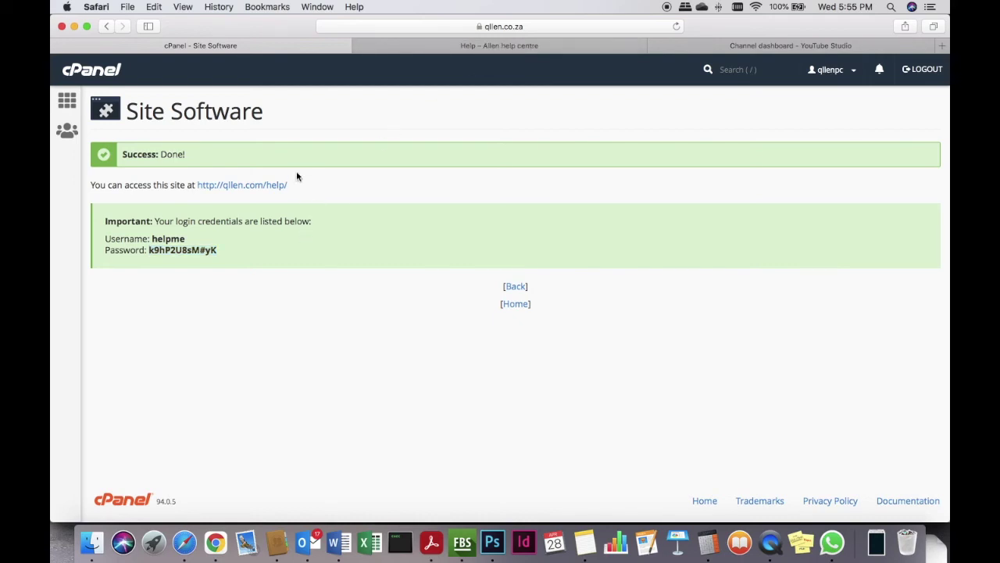
Step: Switch to the new Help site's tab and look over its front page
left_click(495, 50)
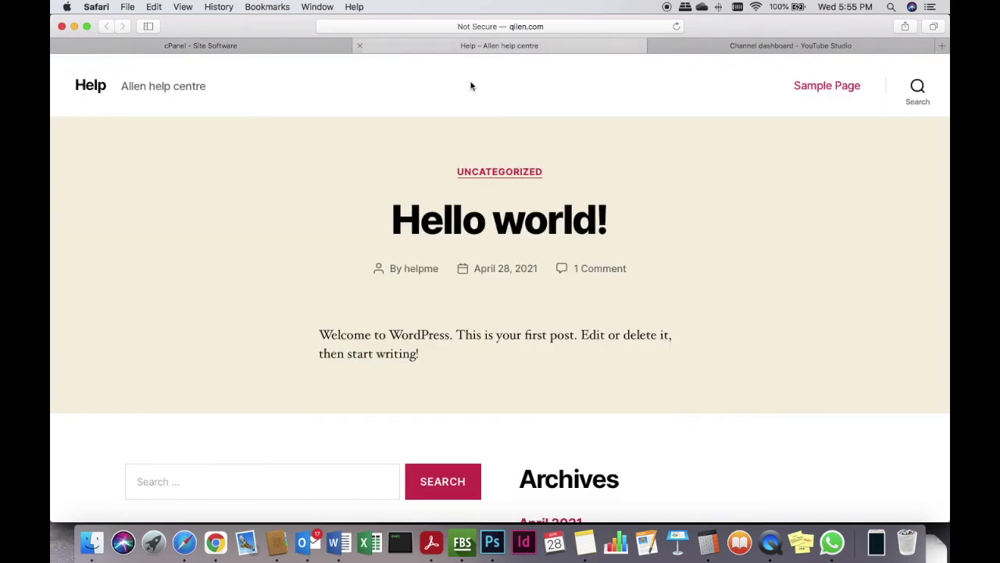
scroll(322, 246, "down", 8)
scroll(323, 246, "up", 10)
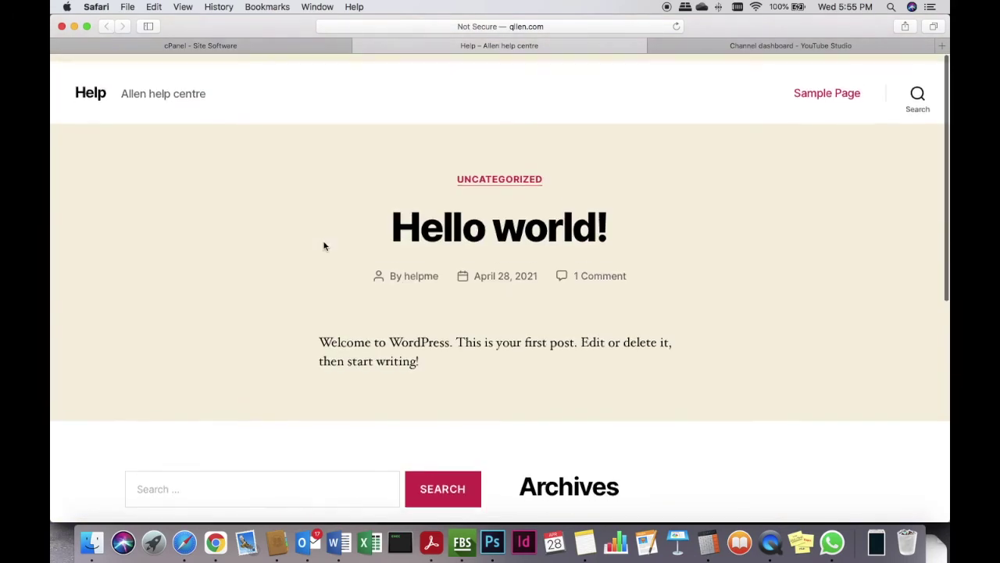
Step: Open the Help site's login page from the Meta section at the end of its front page
scroll(323, 245, "down", 10)
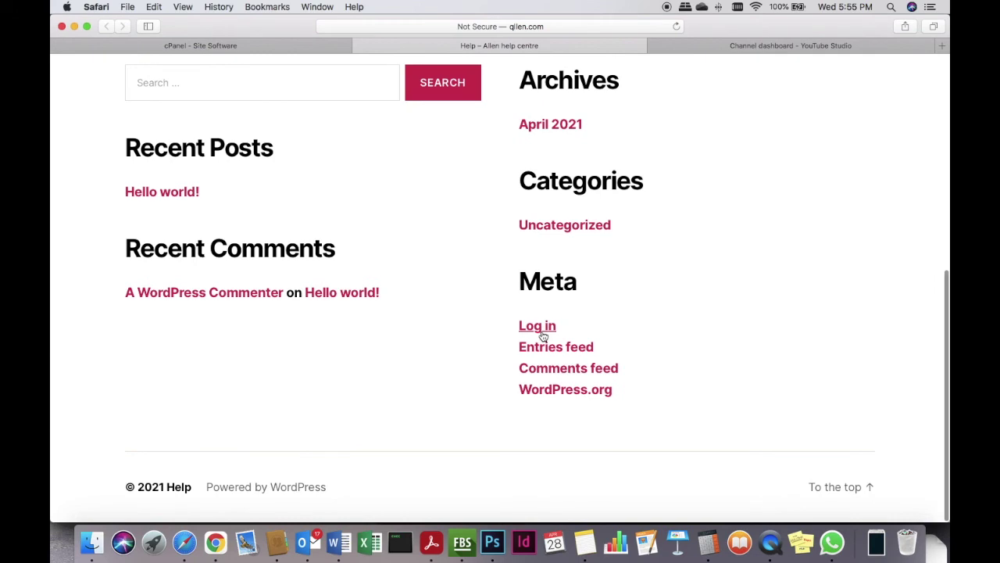
scroll(472, 108, "up", 5)
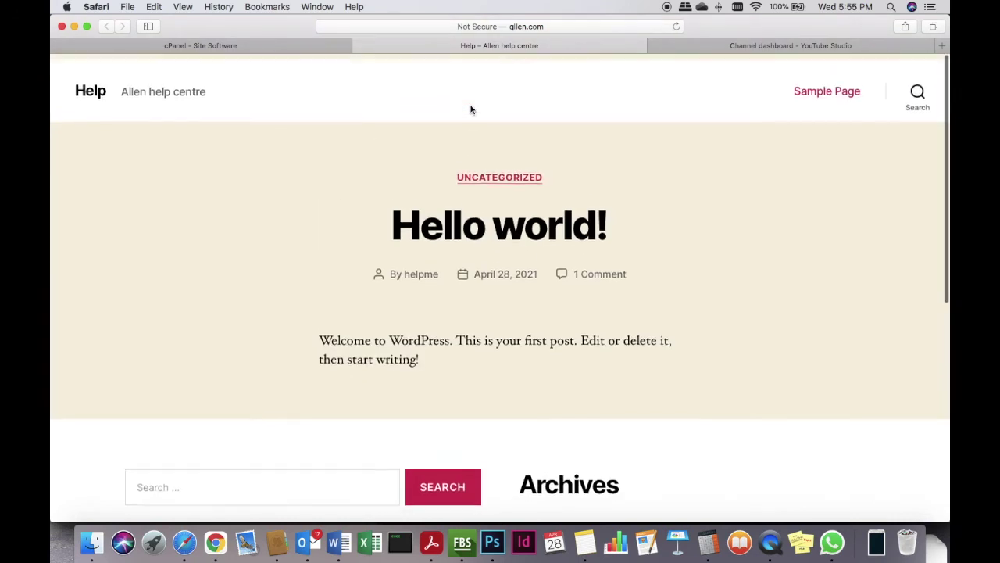
scroll(414, 300, "down", 5)
left_click(537, 326)
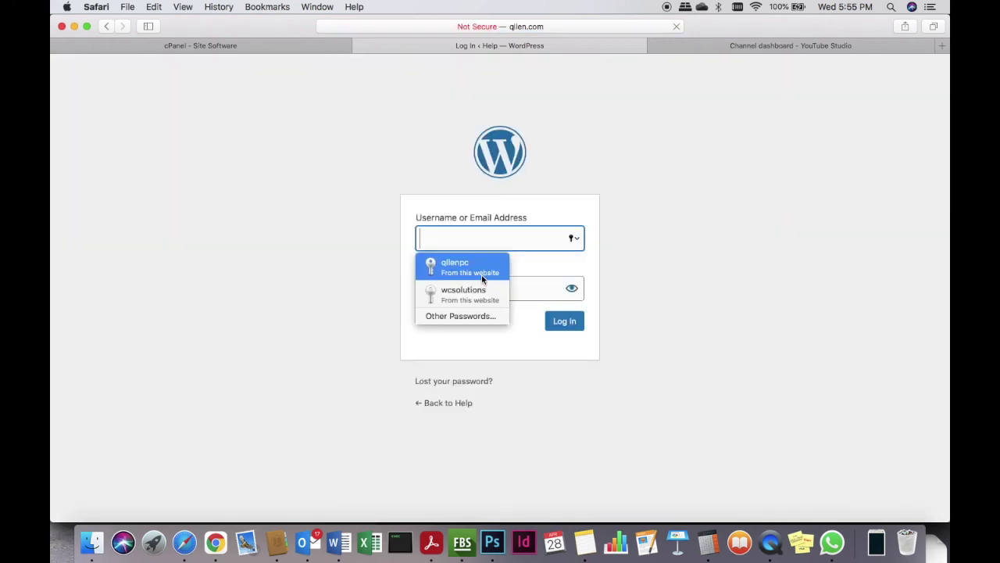
Step: Log in to the Help site as helpme with the copied admin password, declining to save the password in iCloud Keychain
left_click(661, 214)
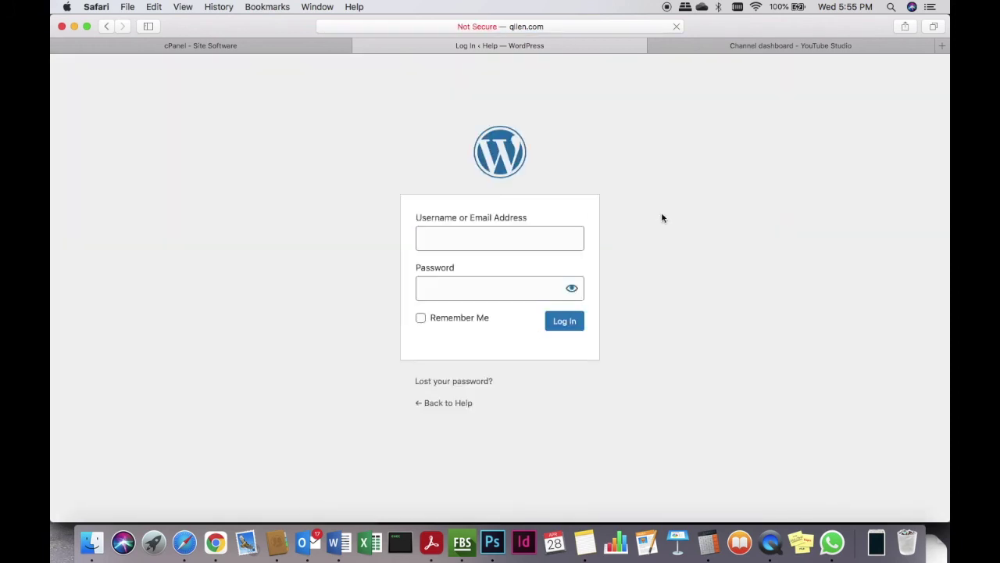
left_click(473, 234)
type("hr")
key("BackSpace")
type("elpme")
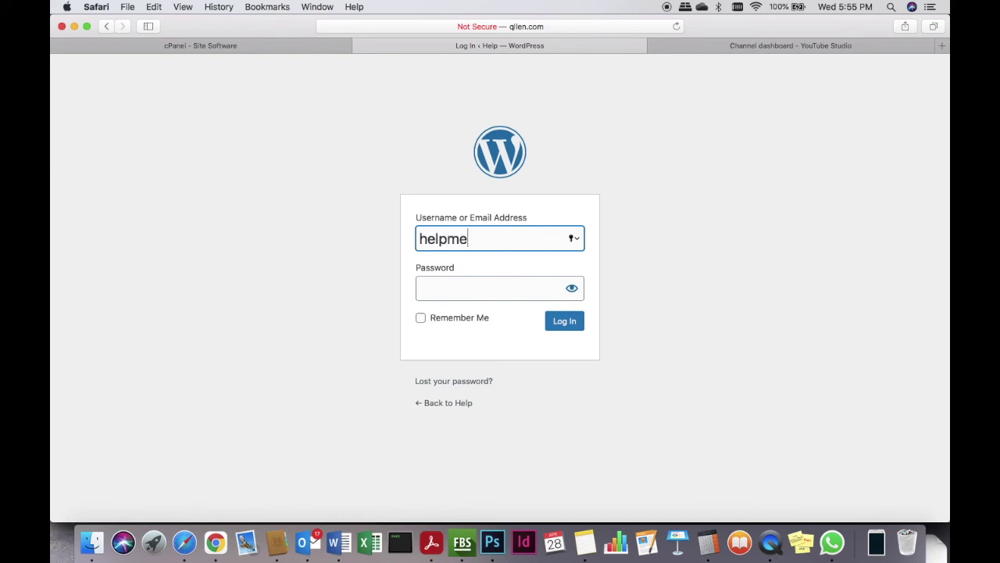
key("Tab")
key("super+v")
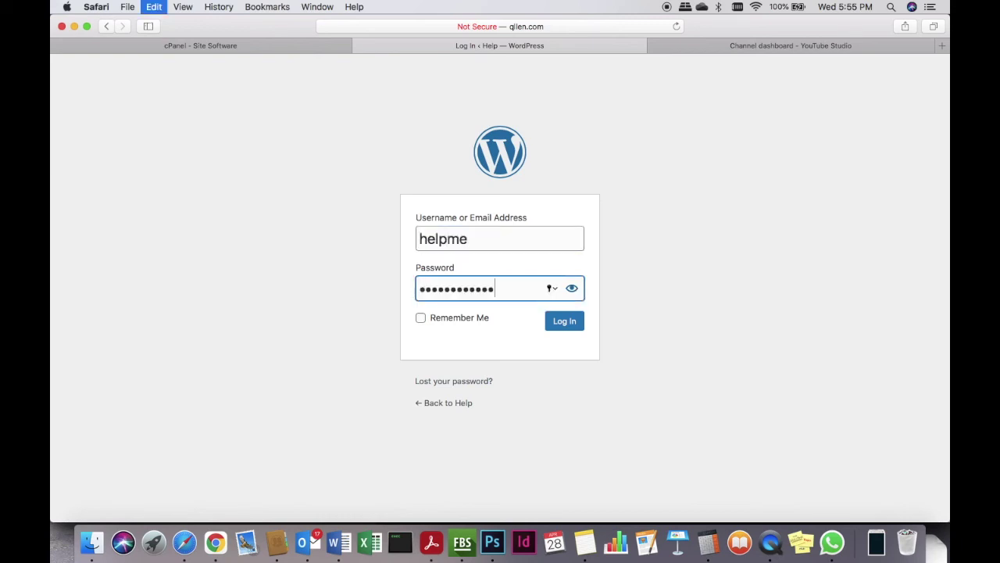
left_click(565, 324)
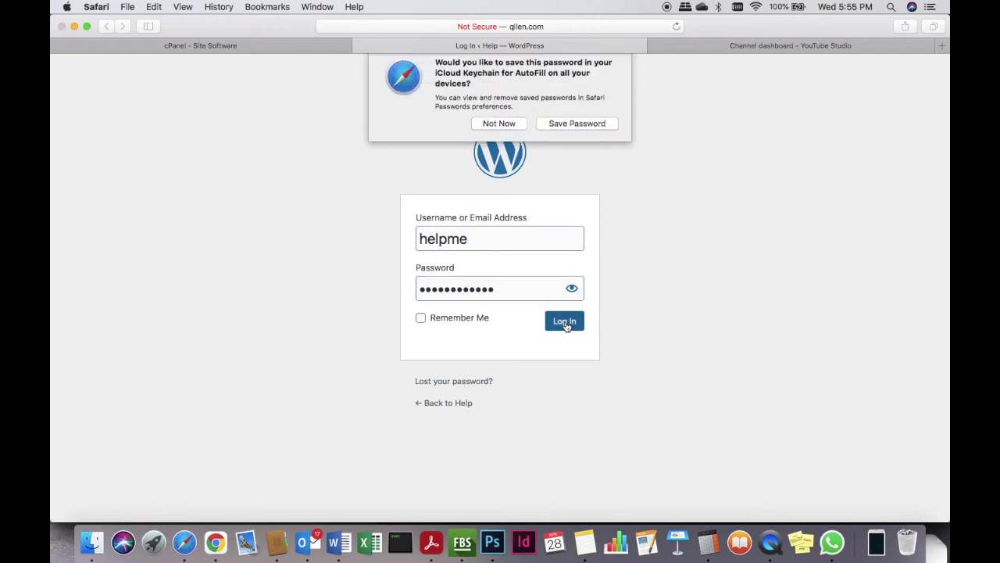
left_click(500, 131)
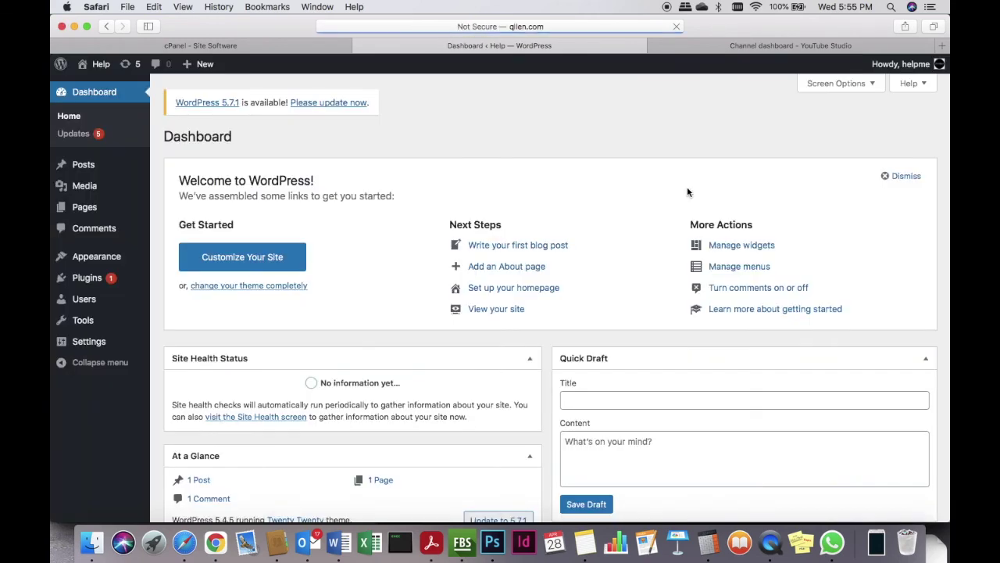
Step: Look over the WordPress dashboard and installed plugins, and open the page for adding new plugins
scroll(530, 244, "down", 5)
scroll(530, 244, "up", 5)
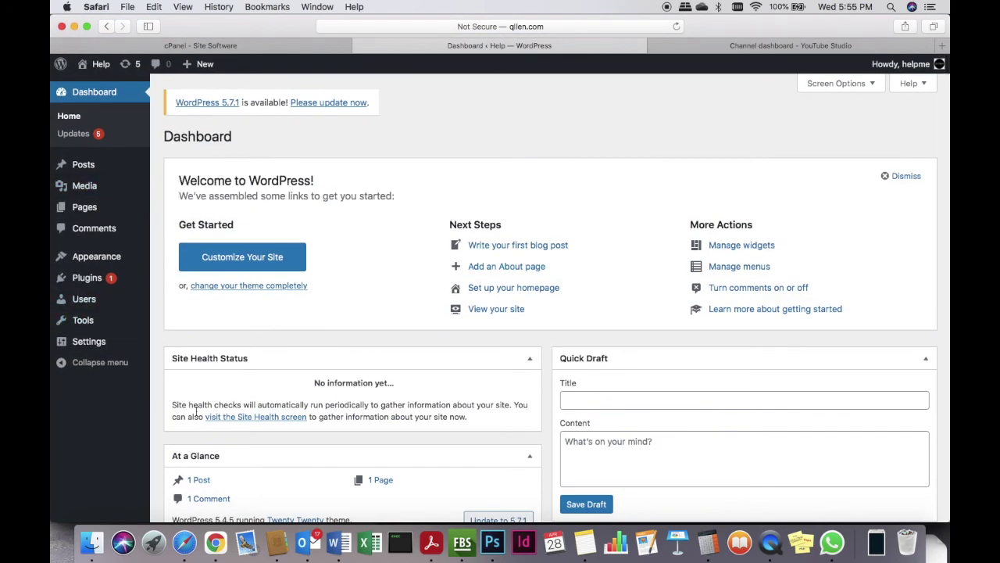
left_click(86, 278)
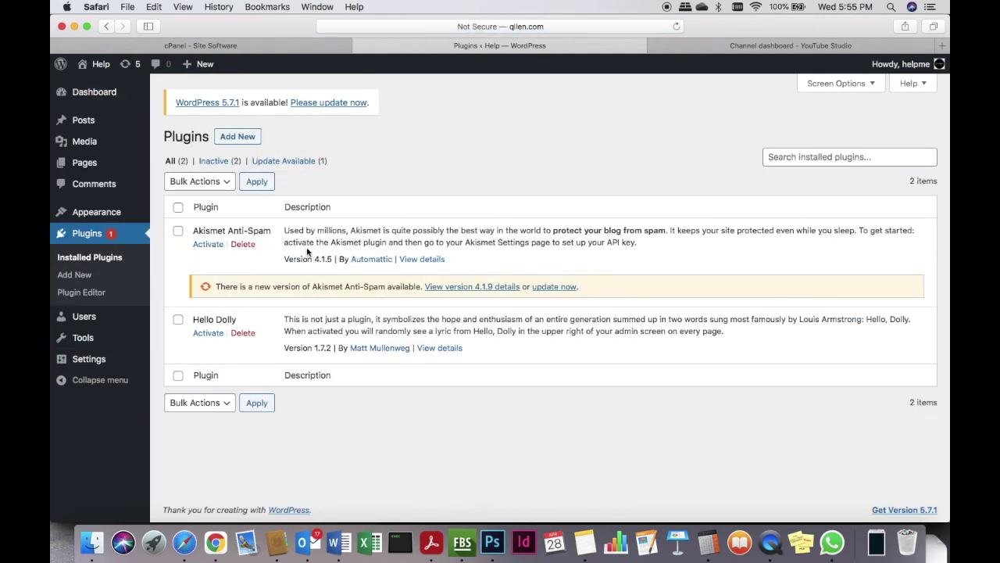
left_click(247, 137)
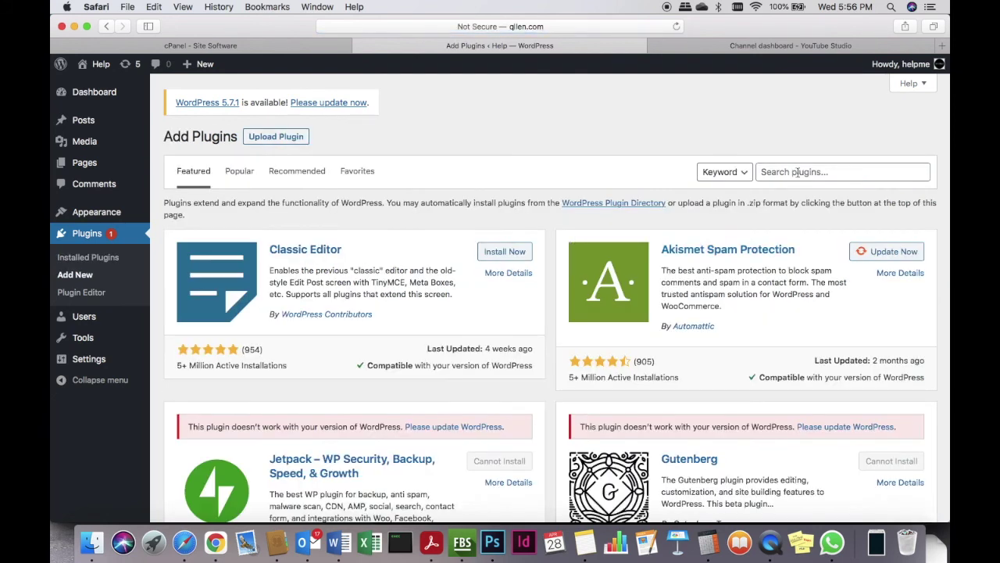
Step: Search the plugin directory for "maintenance"
left_click(807, 171)
type("mainte")
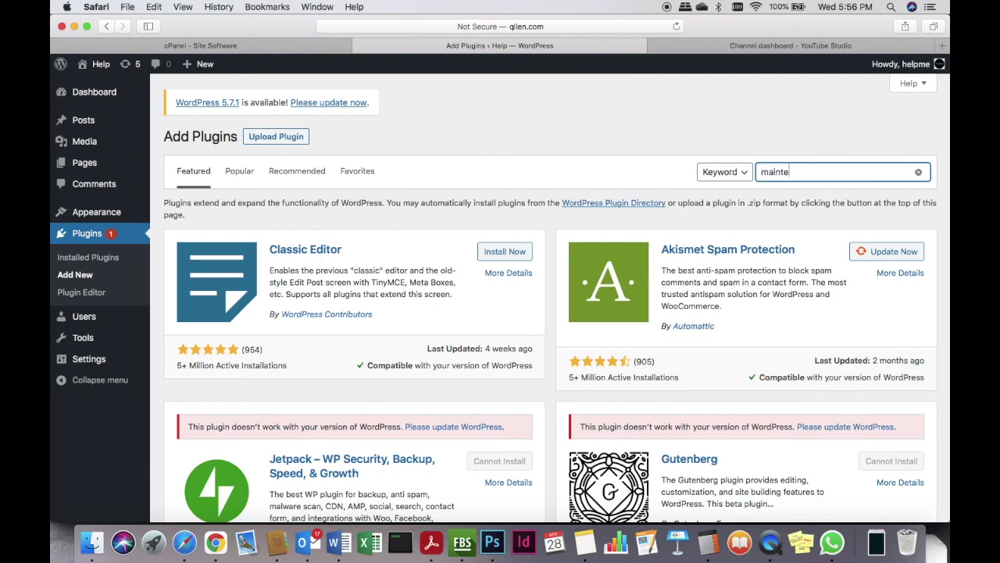
key("Down")
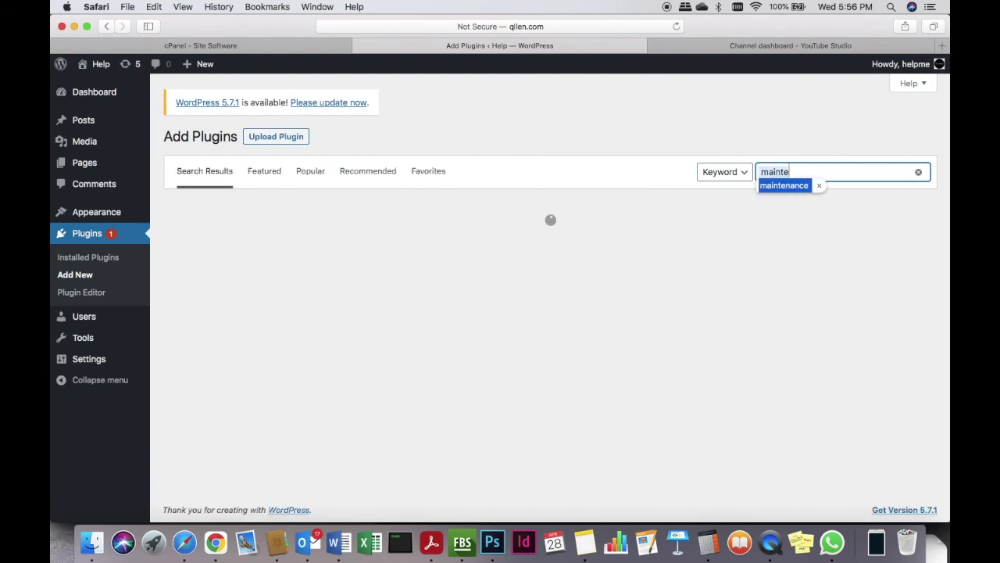
key("Return")
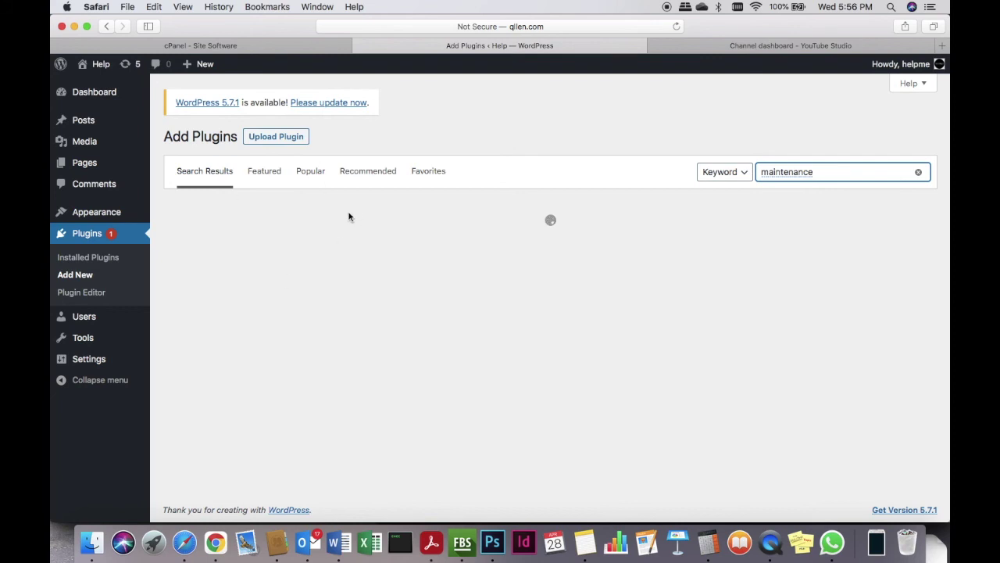
Step: Return to the cPanel tab and view the management page of the non-legacy WordPress package in Site Software
left_click(311, 47)
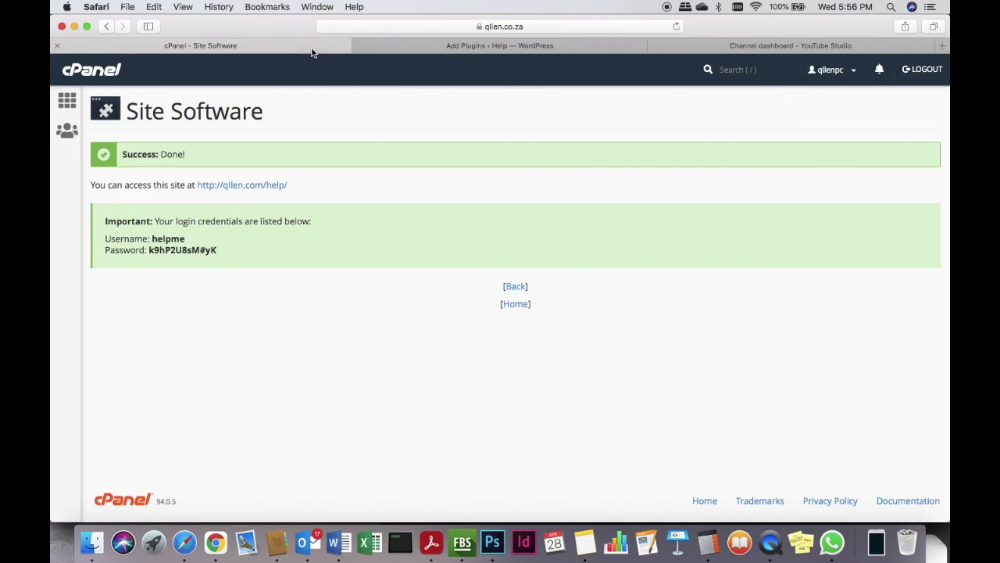
left_click(515, 287)
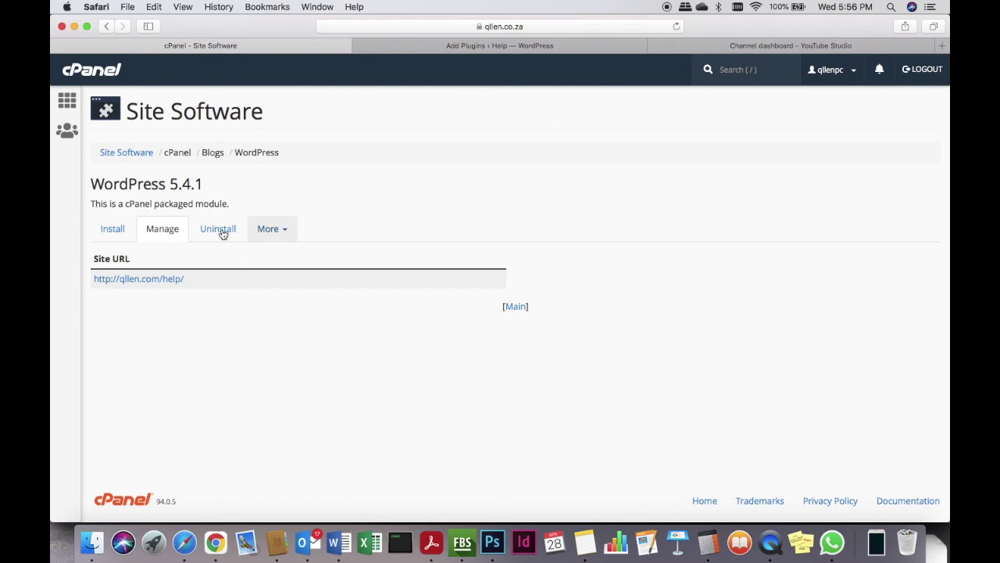
left_click(125, 152)
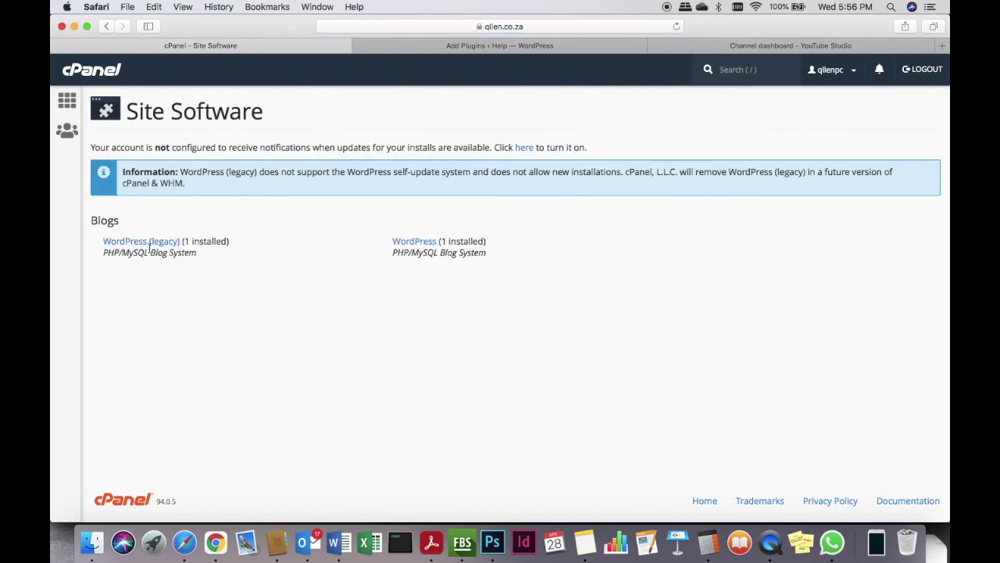
left_click(414, 241)
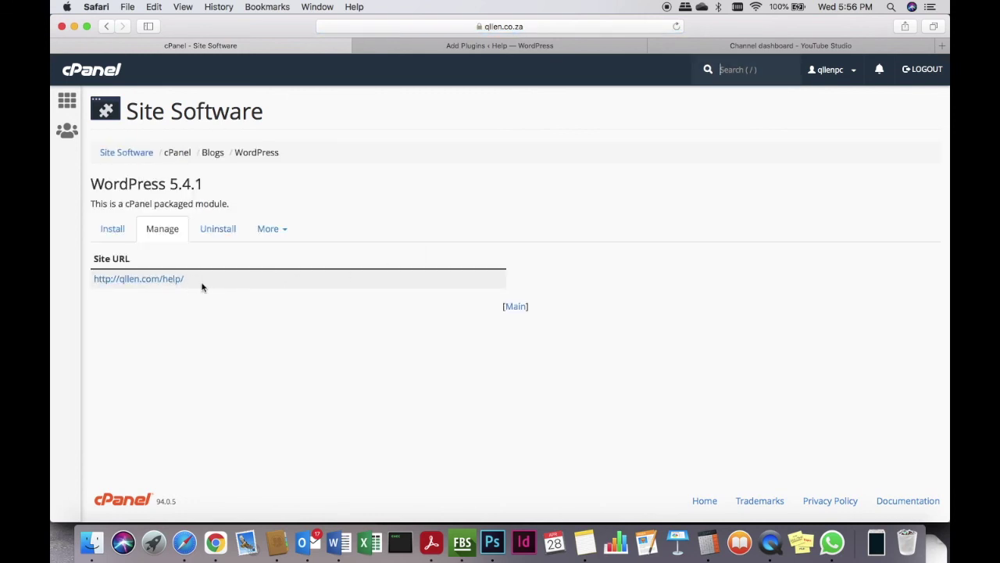
Step: View the WordPress (legacy) package's installed site and return to the Site Software overview
left_click(129, 153)
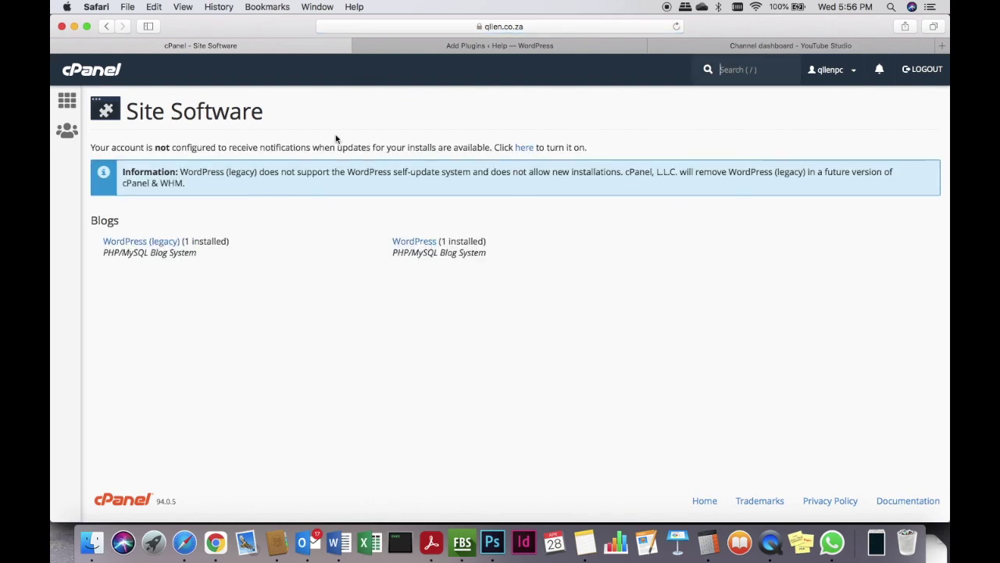
key("slash")
left_click(143, 243)
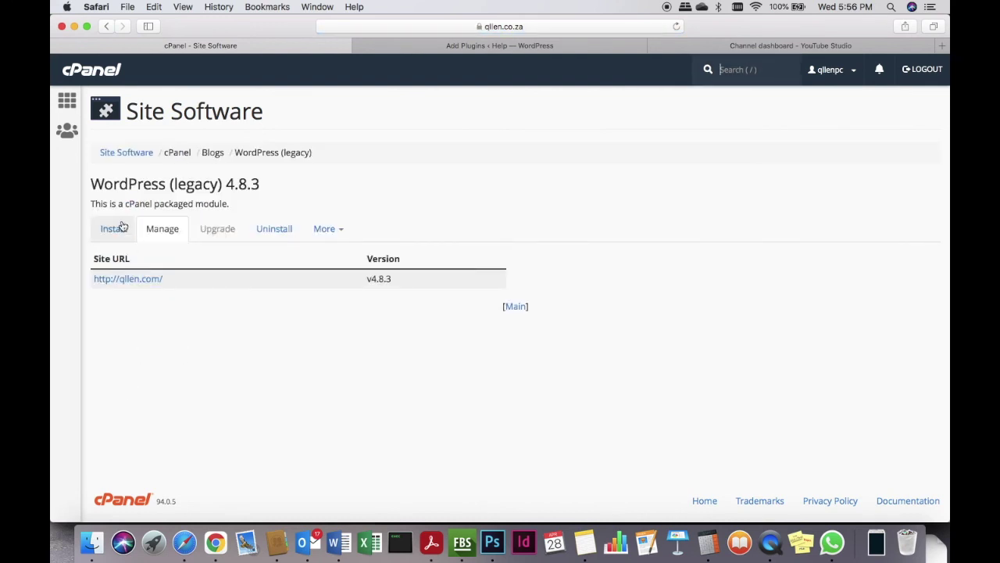
left_click(126, 155)
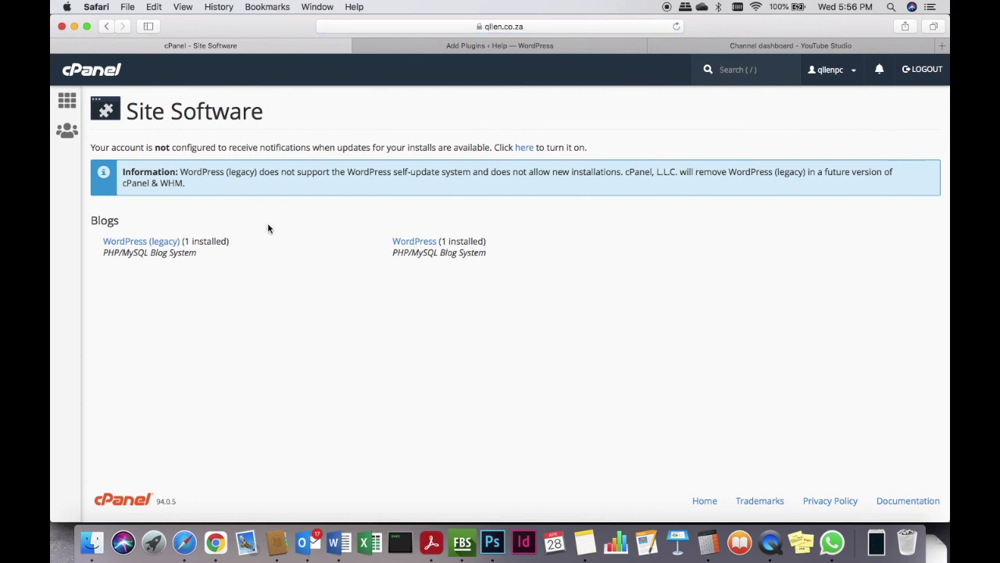
Step: Reopen the non-legacy WordPress management page and close the Help site's Add Plugins tab
left_click(404, 243)
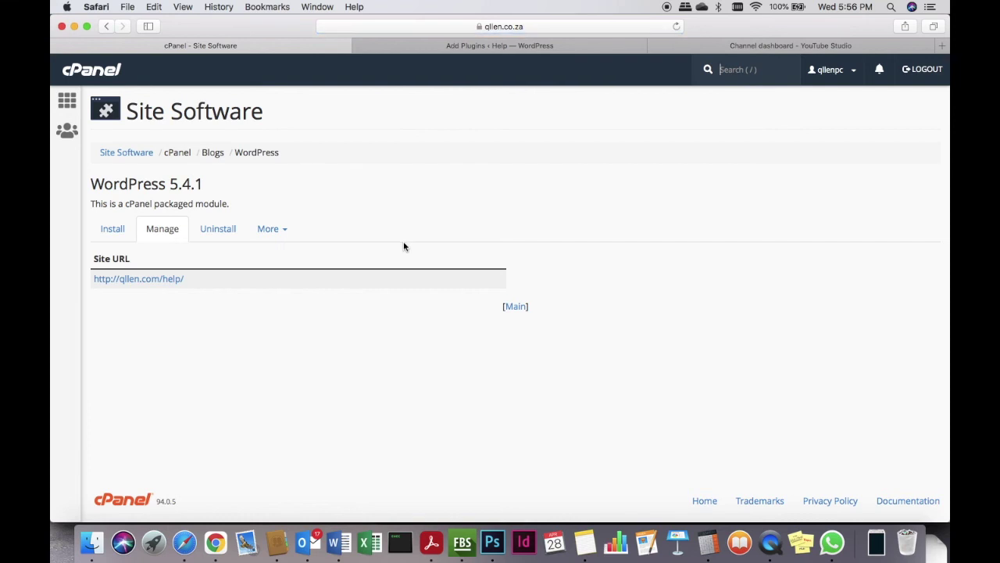
scroll(247, 339, "down", 1)
left_click(585, 49)
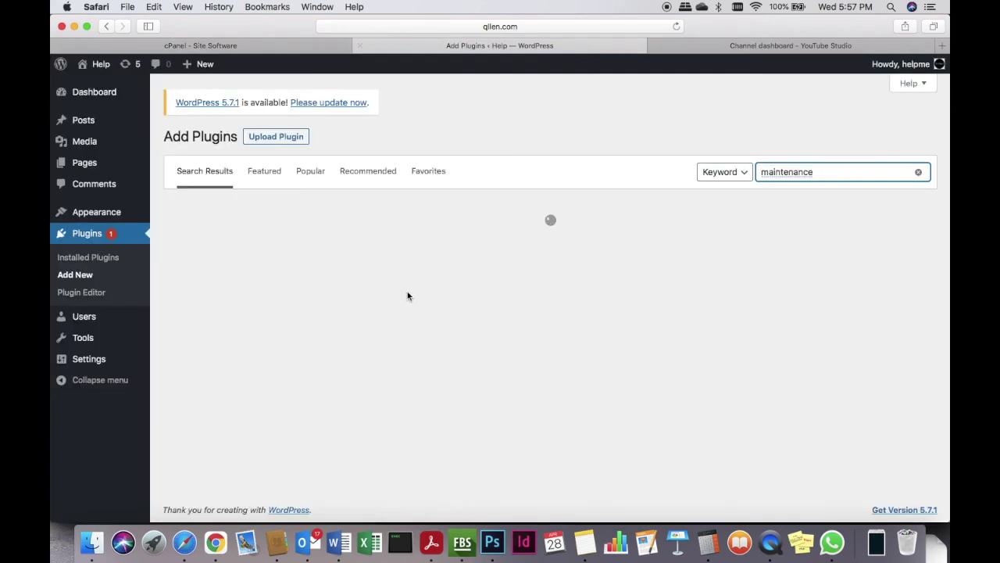
left_click(361, 45)
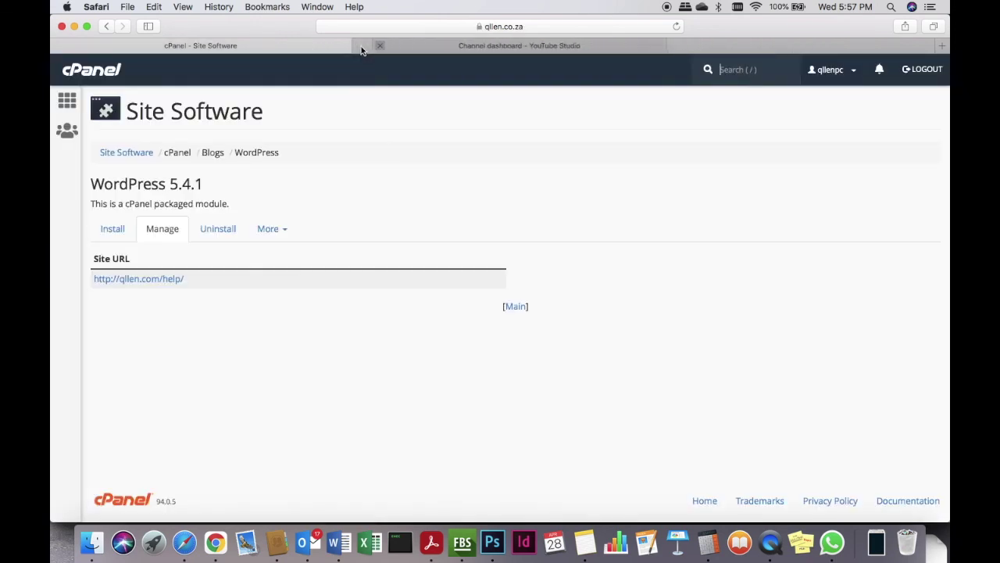